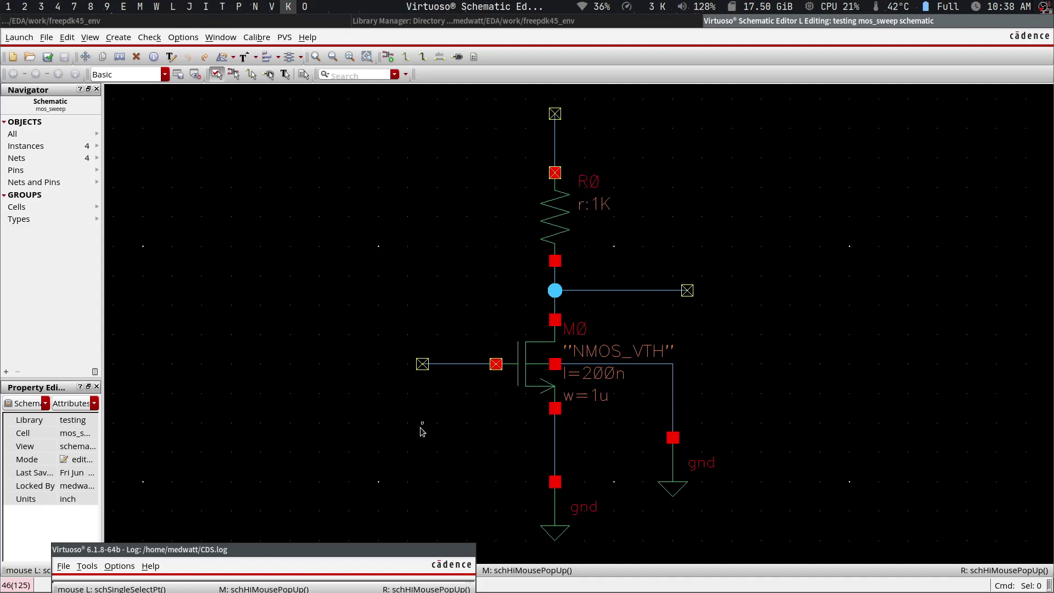
- Place an input pin named G at the open end of the transistor's gate wire
key(p)
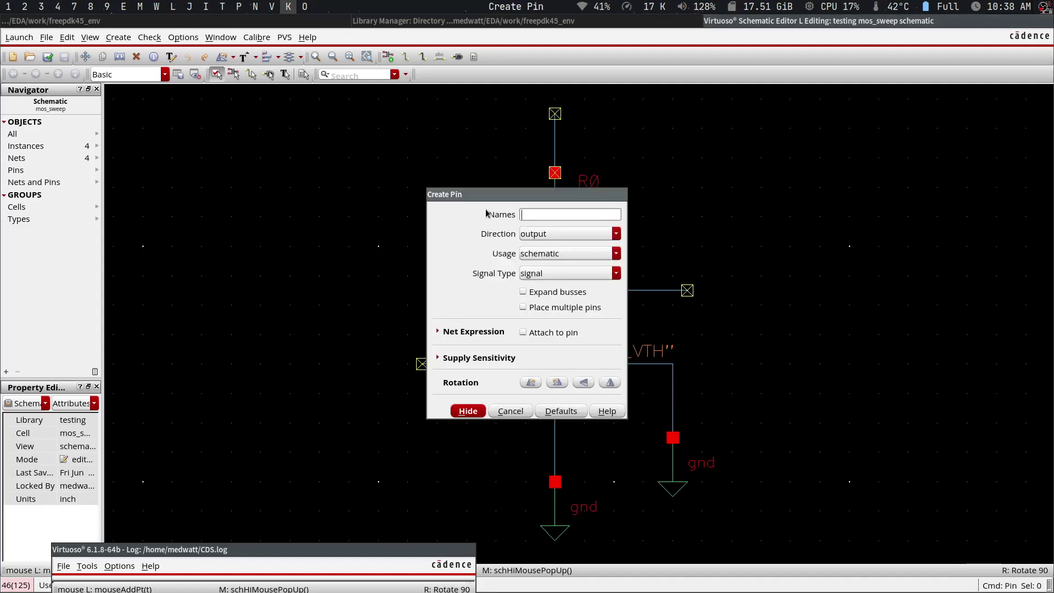
drag(494, 193, 763, 222)
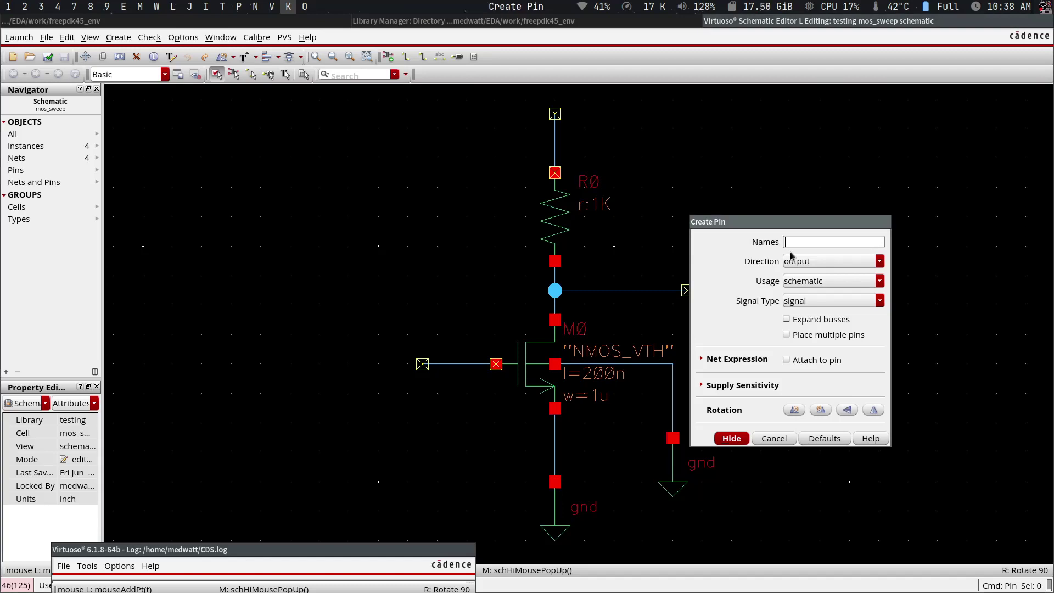
text(G)
click(808, 262)
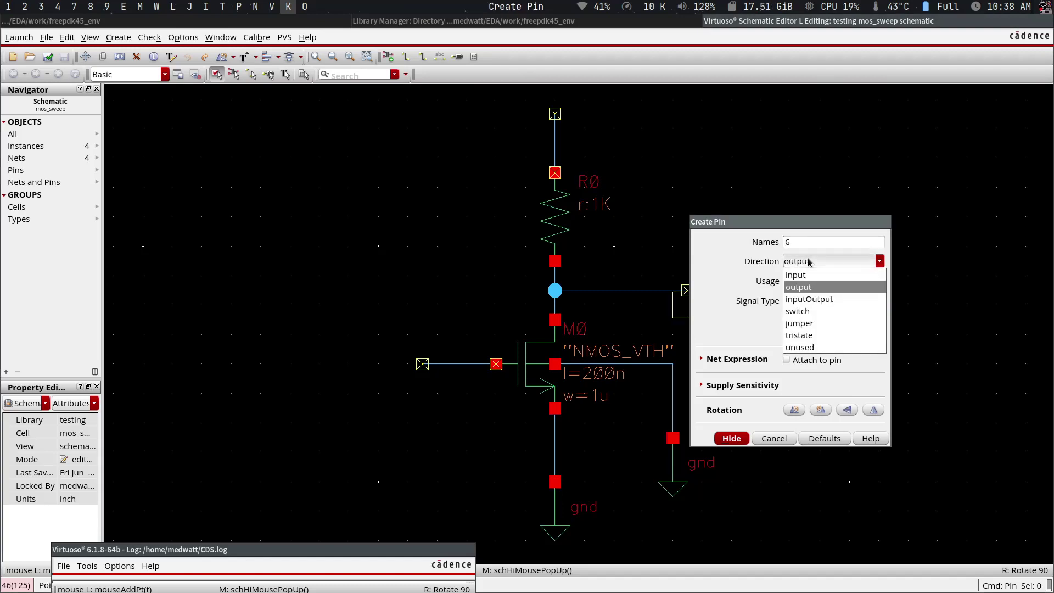
click(808, 274)
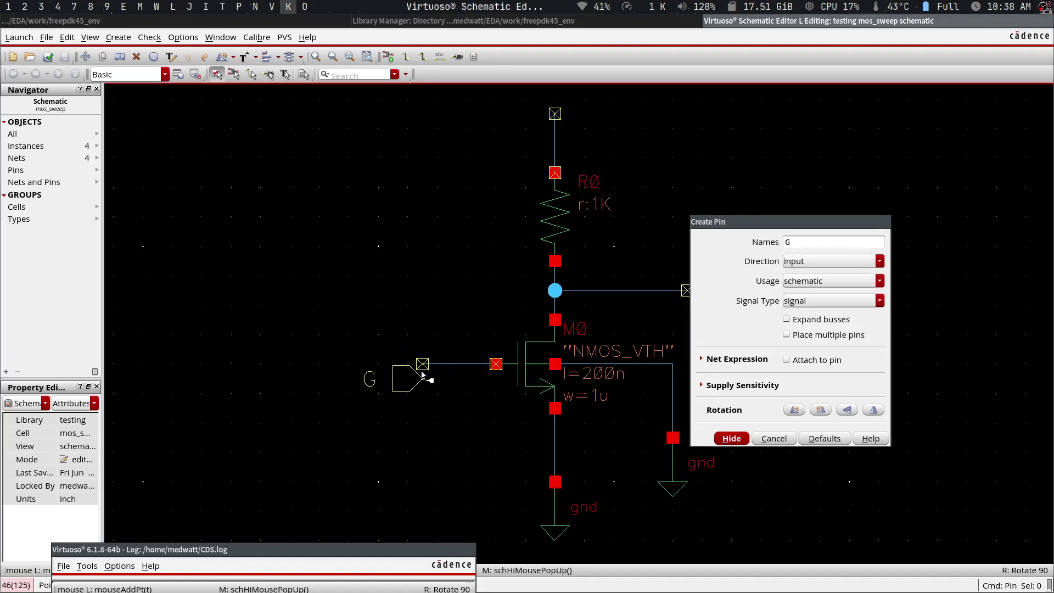
click(422, 372)
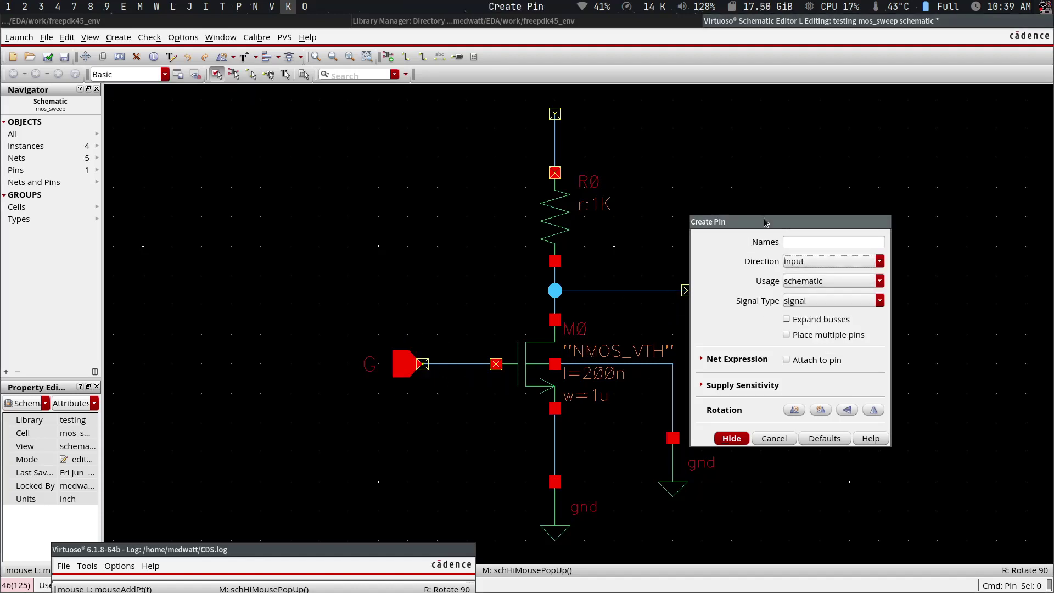
- Place an output pin named out at the open end of the wire from the resistor–drain node
click(874, 236)
text(out)
key(Tab)
key(Down)
click(693, 293)
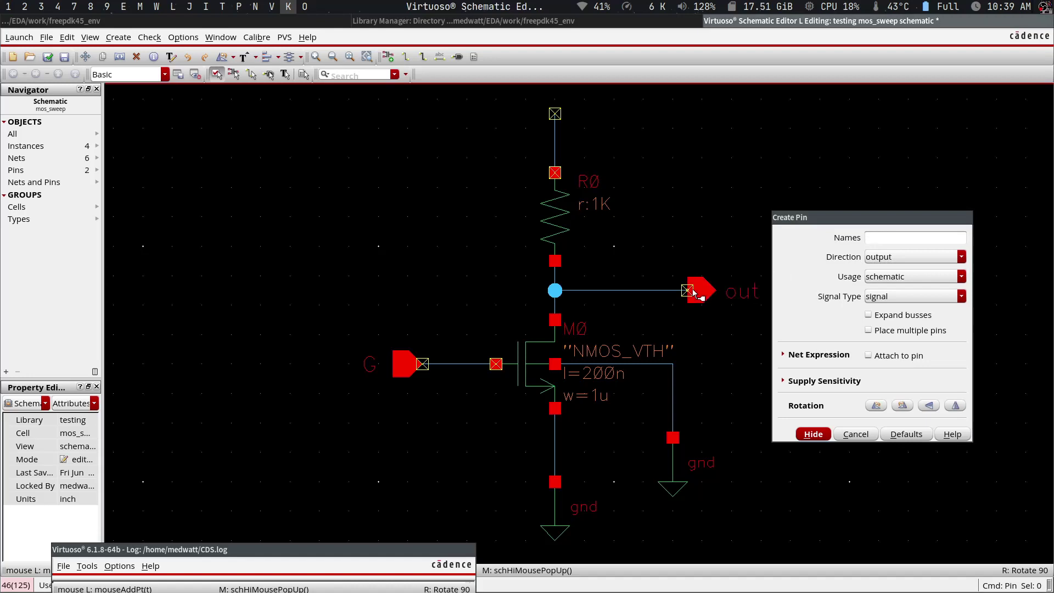
key(Escape)
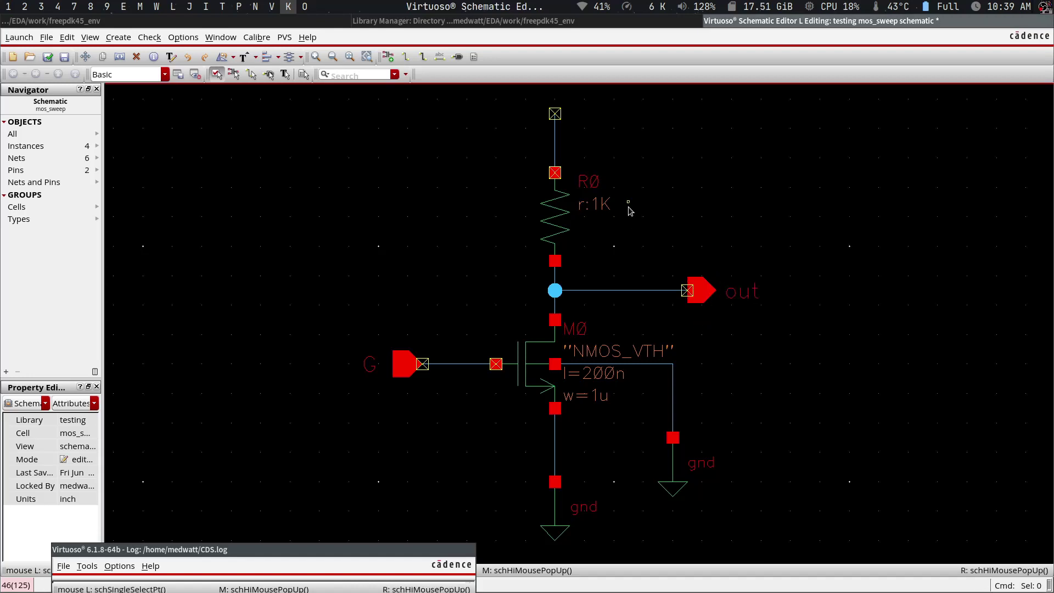
- Add a vdd symbol from analogLib at the open wire end above resistor R0
scroll(609, 164, up, 1)
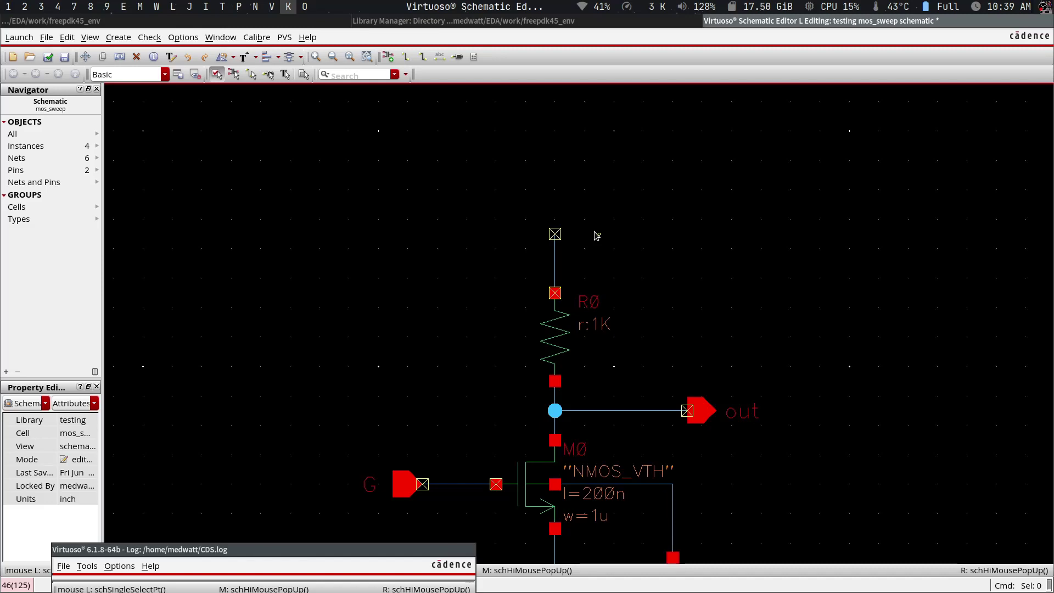
key(i)
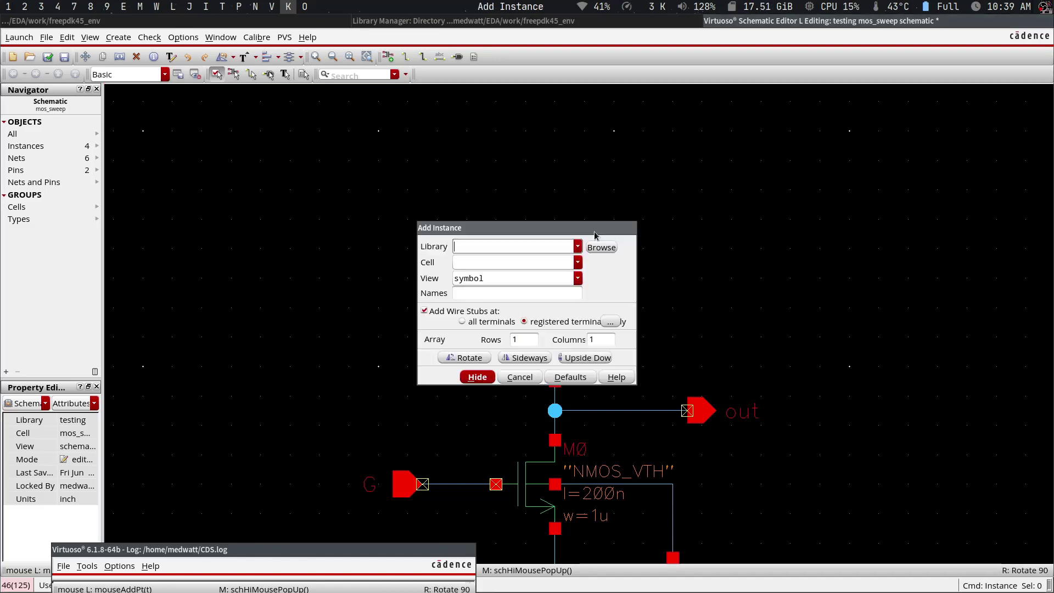
click(578, 247)
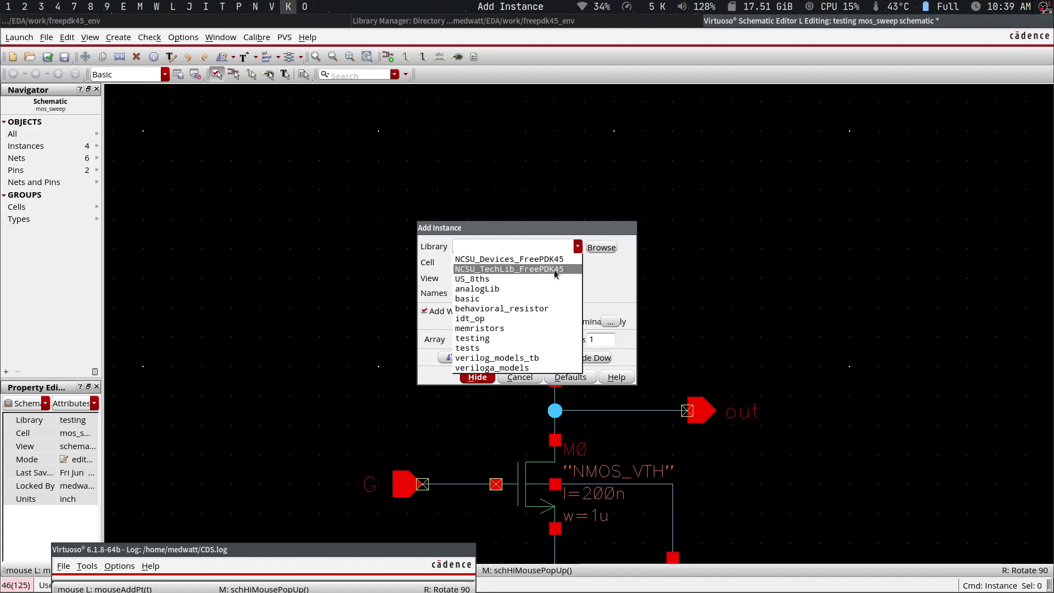
click(549, 288)
click(558, 262)
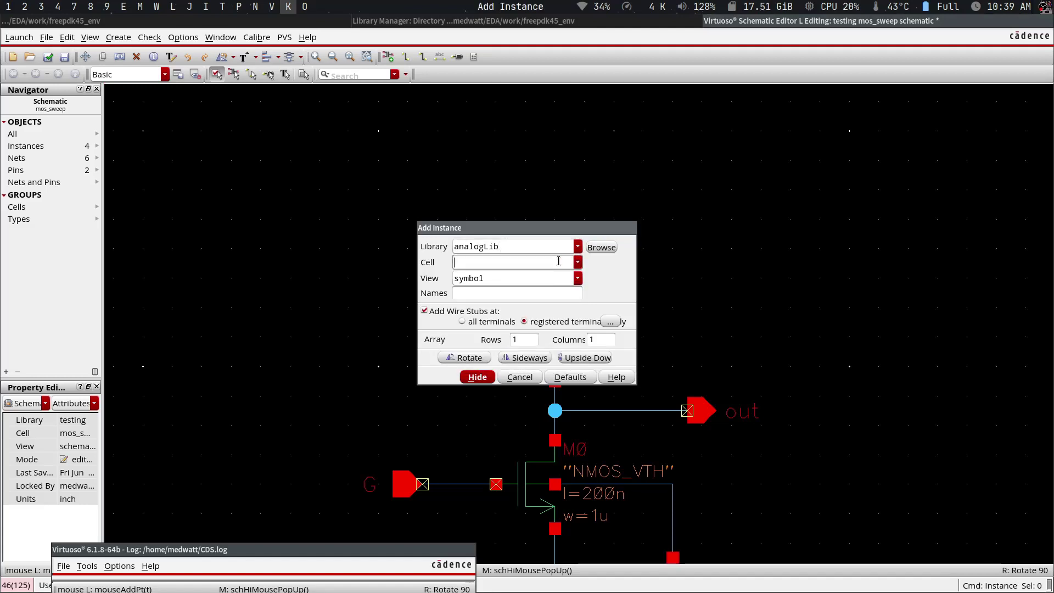
text(vdd)
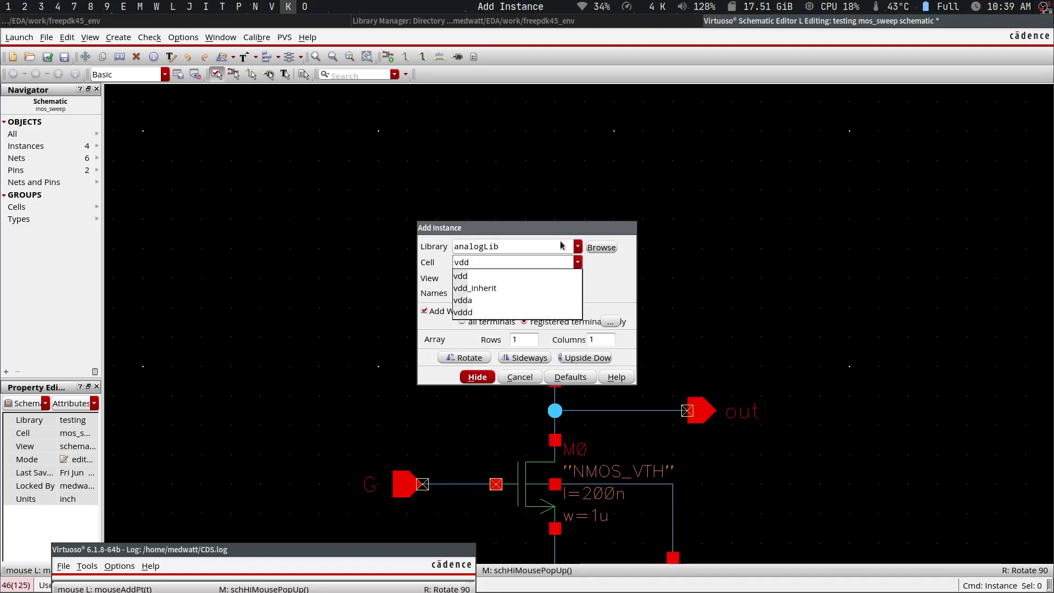
key(Tab)
click(476, 376)
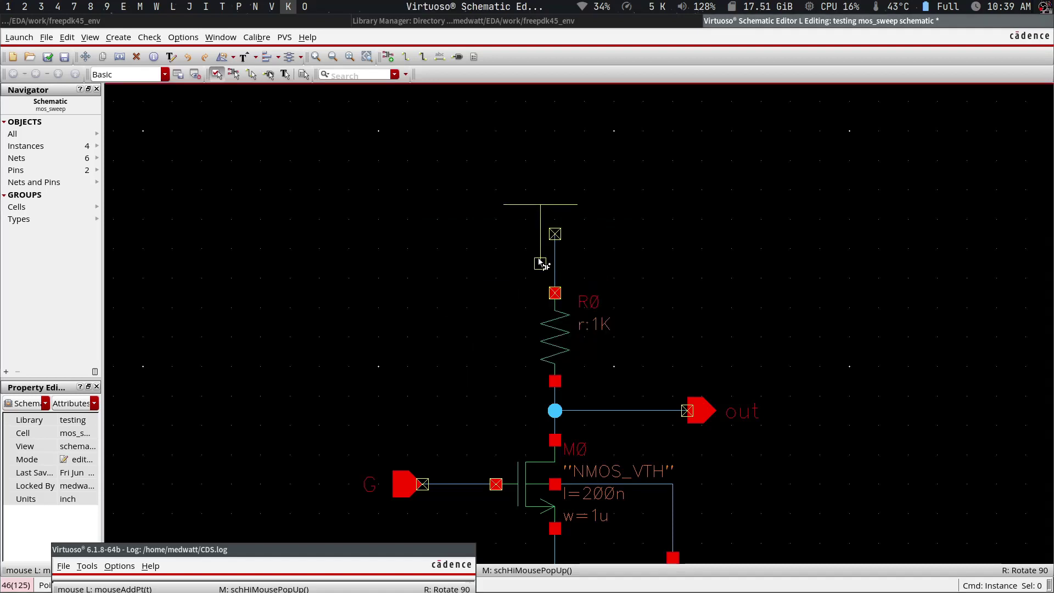
click(555, 234)
key(Escape)
key(f)
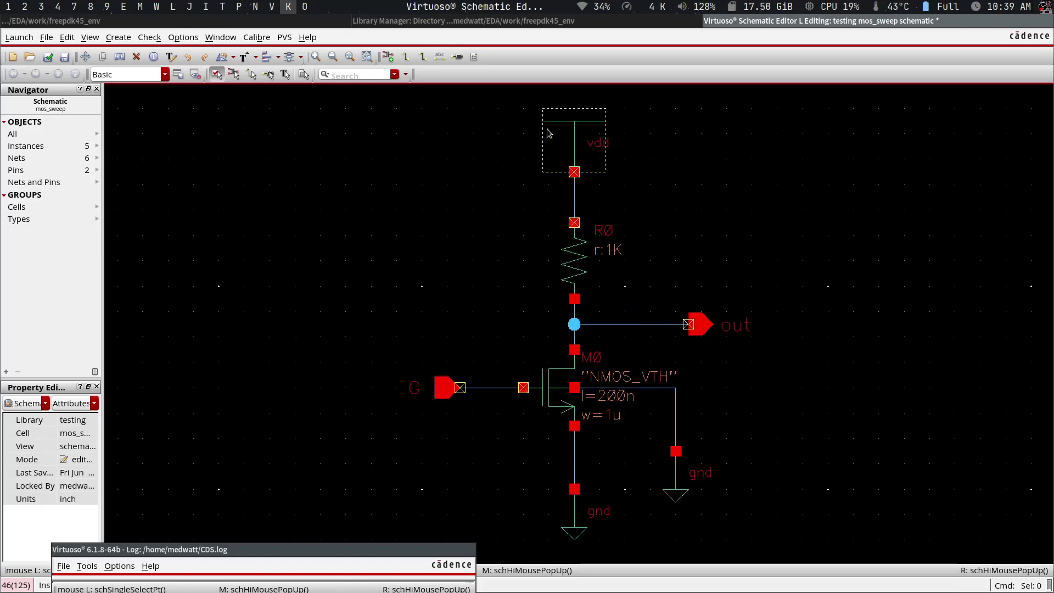
- Check and save the schematic, and create a new ADE Explorer view named maestro for mos_sweep
click(49, 58)
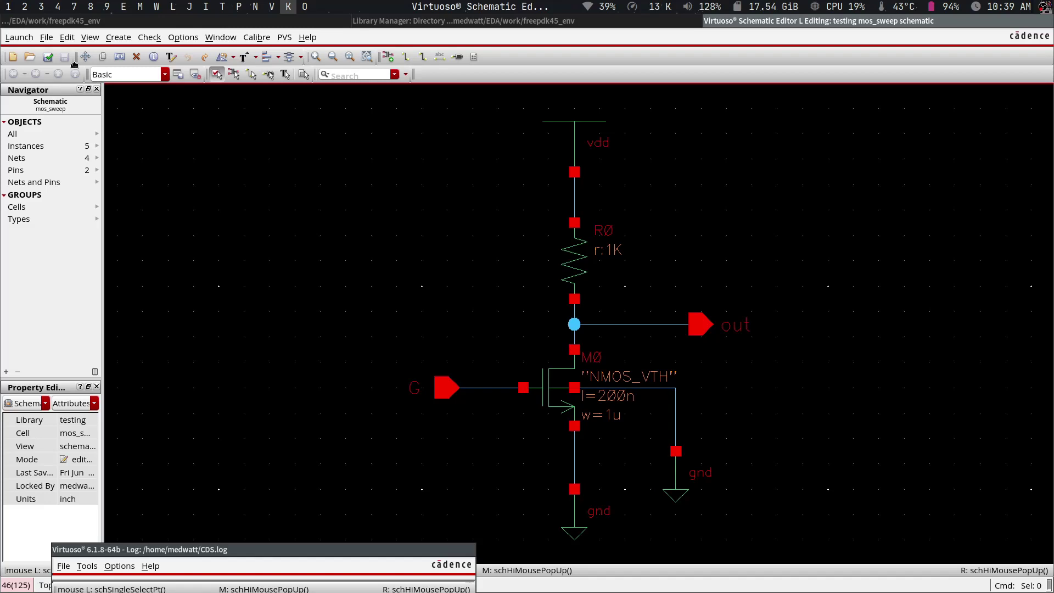
click(20, 38)
click(41, 100)
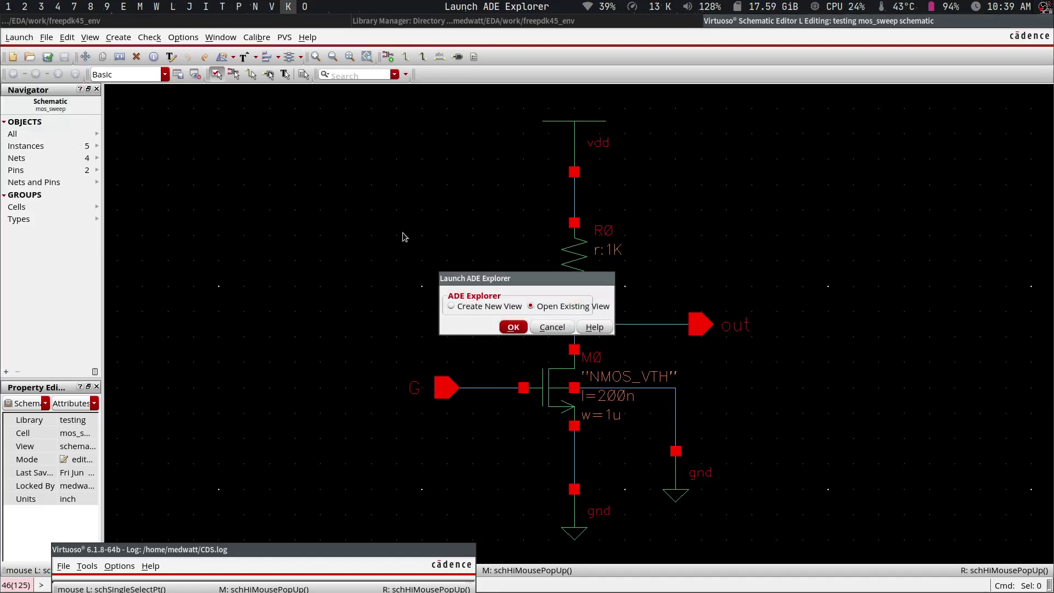
click(464, 306)
click(513, 327)
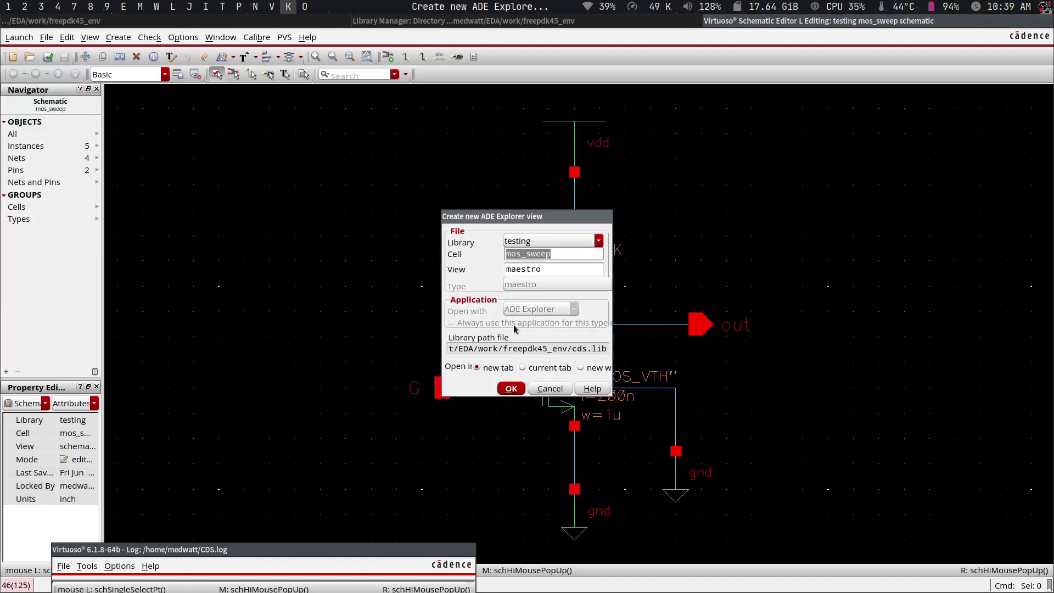
click(510, 388)
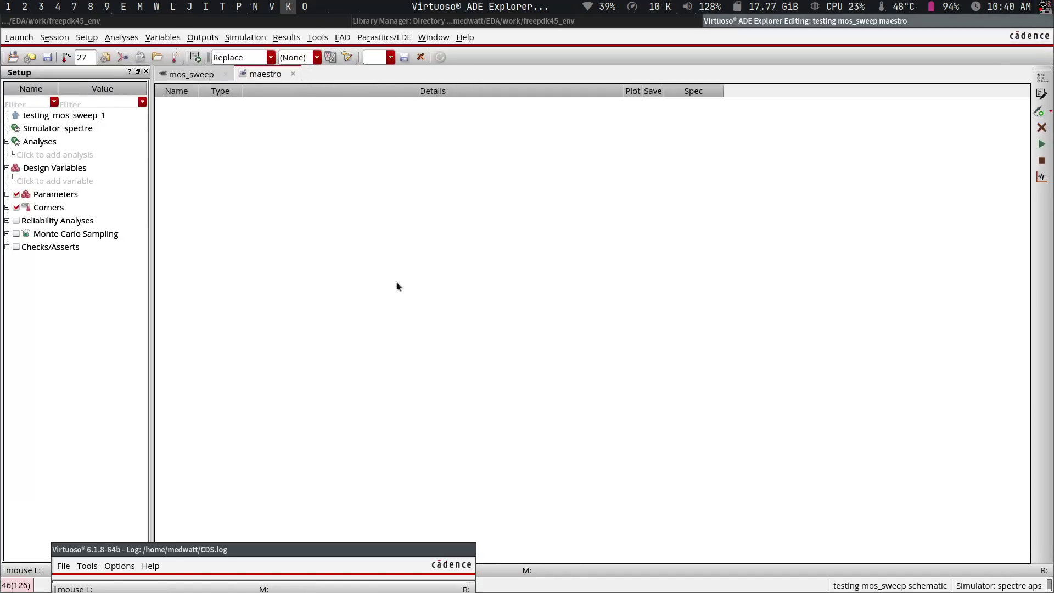
click(82, 155)
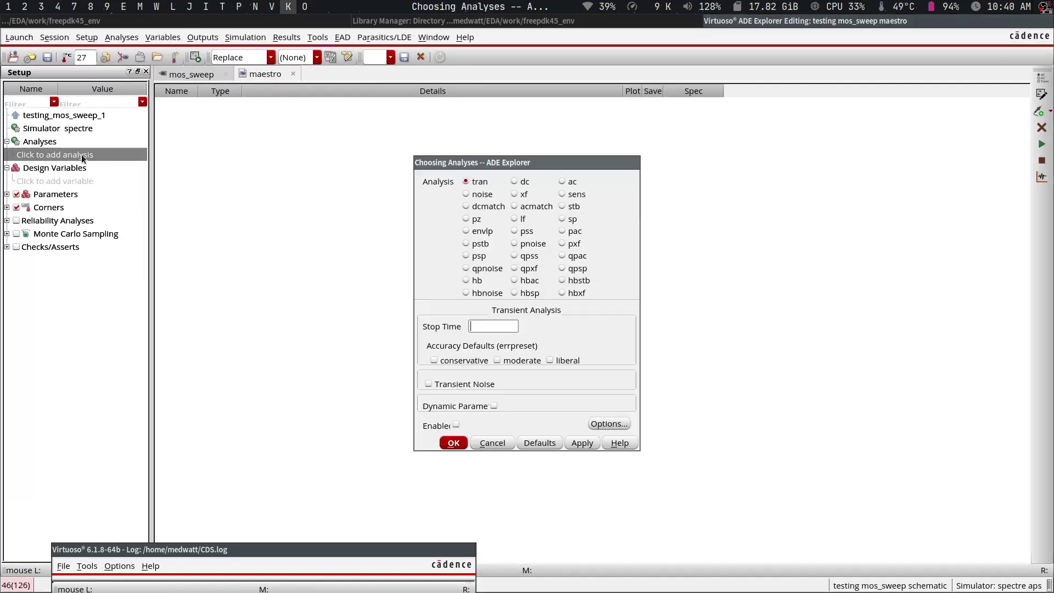
click(514, 181)
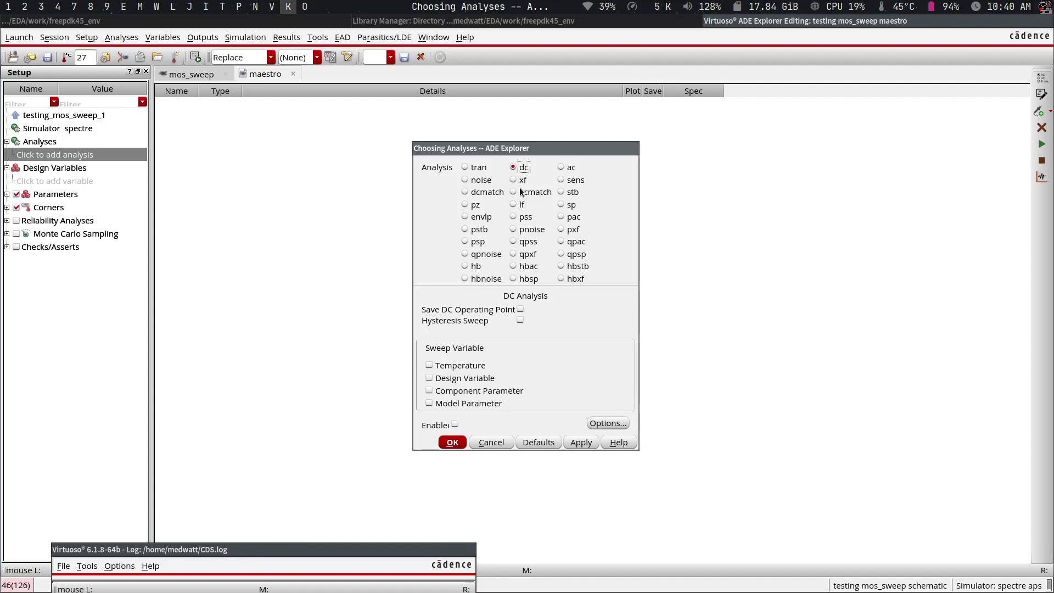
click(519, 309)
click(486, 441)
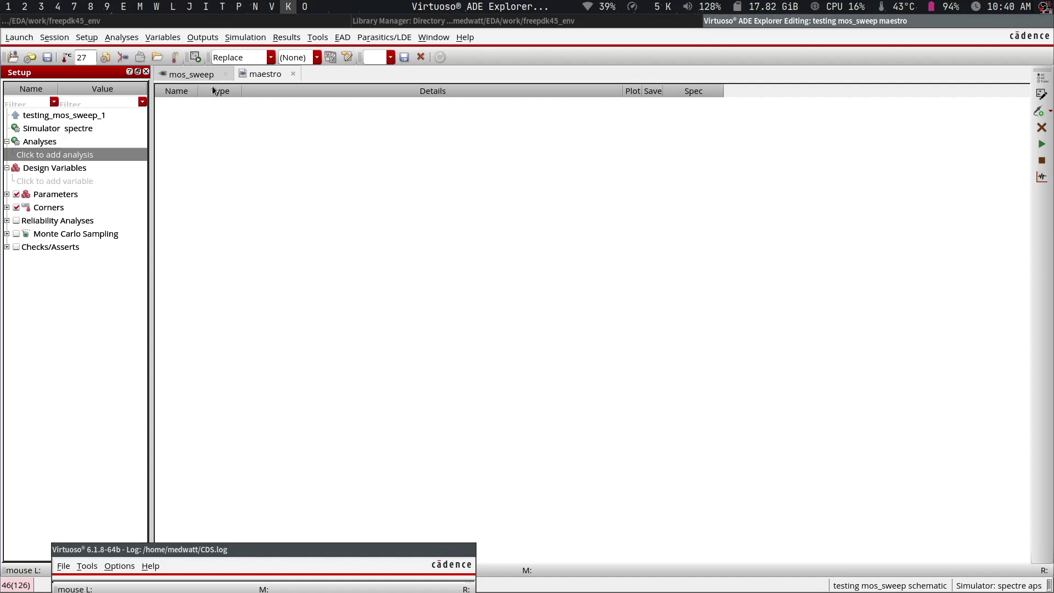
- Add the out net from the schematic as an output to plot, and name the output vout
click(207, 38)
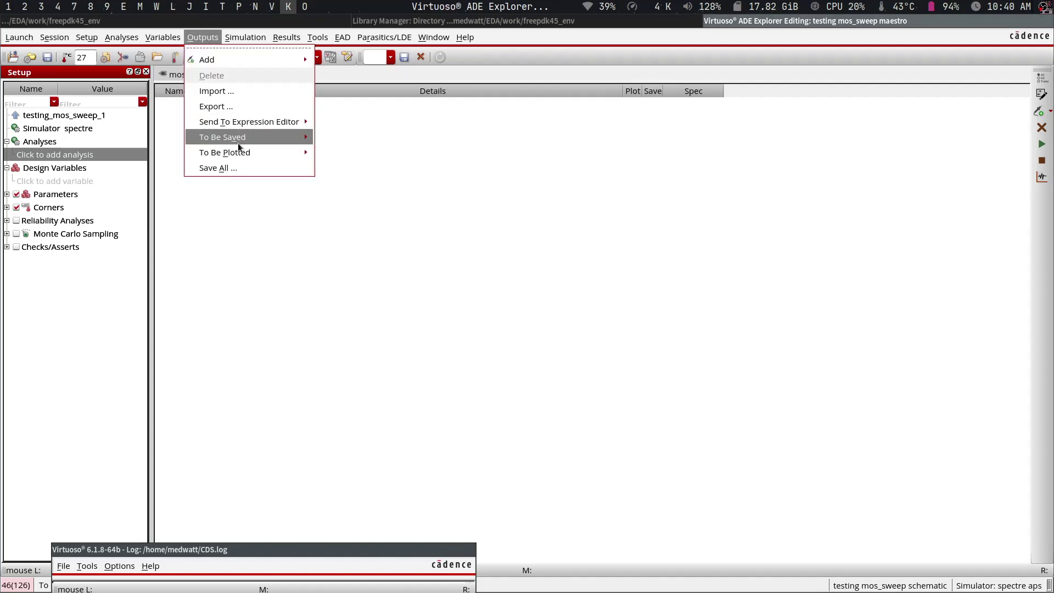
mouse_move(291, 152)
click(343, 160)
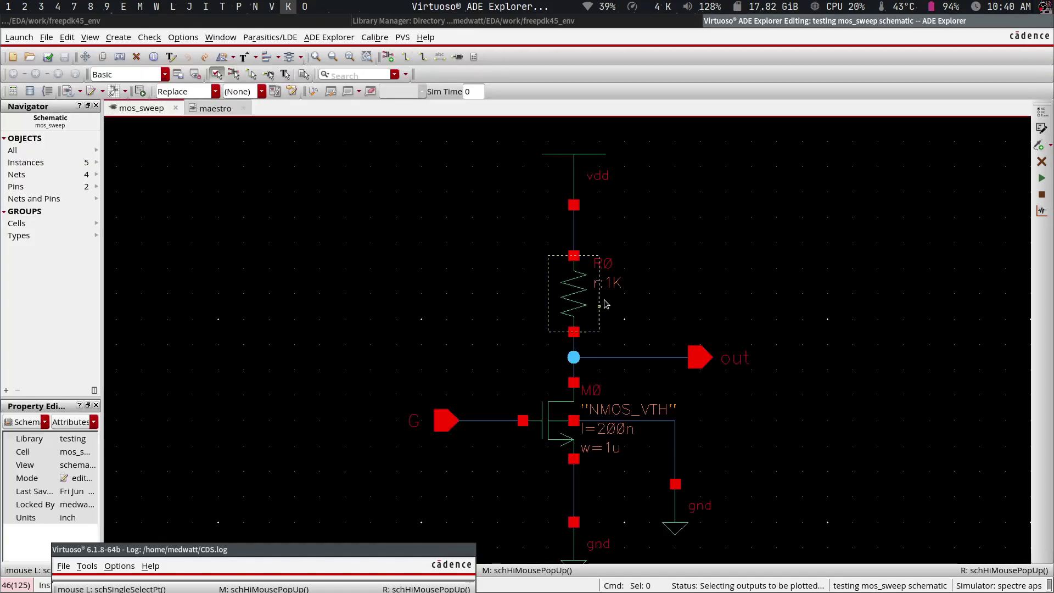
click(698, 356)
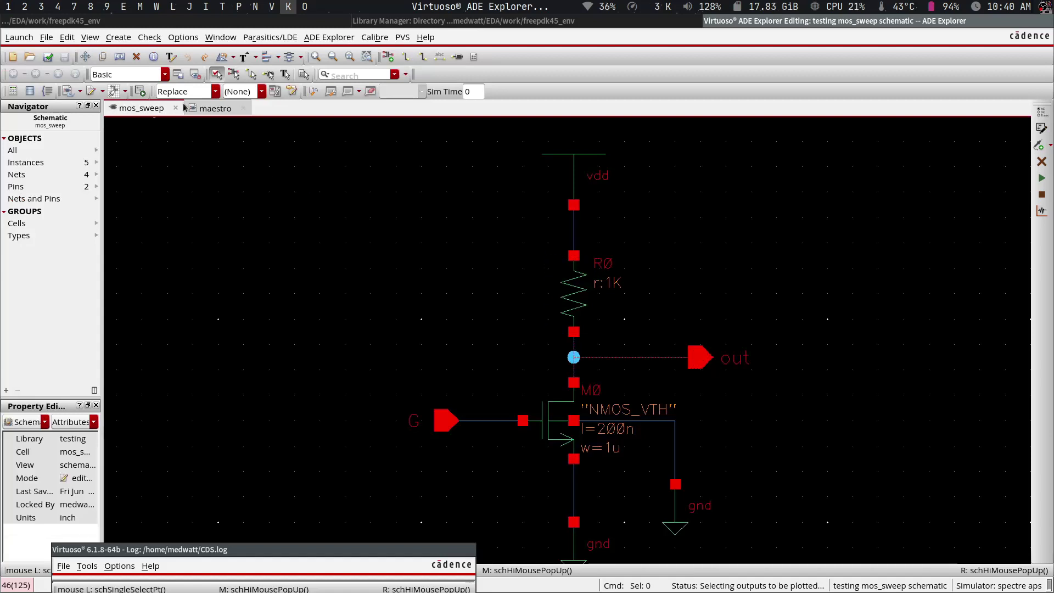
click(204, 109)
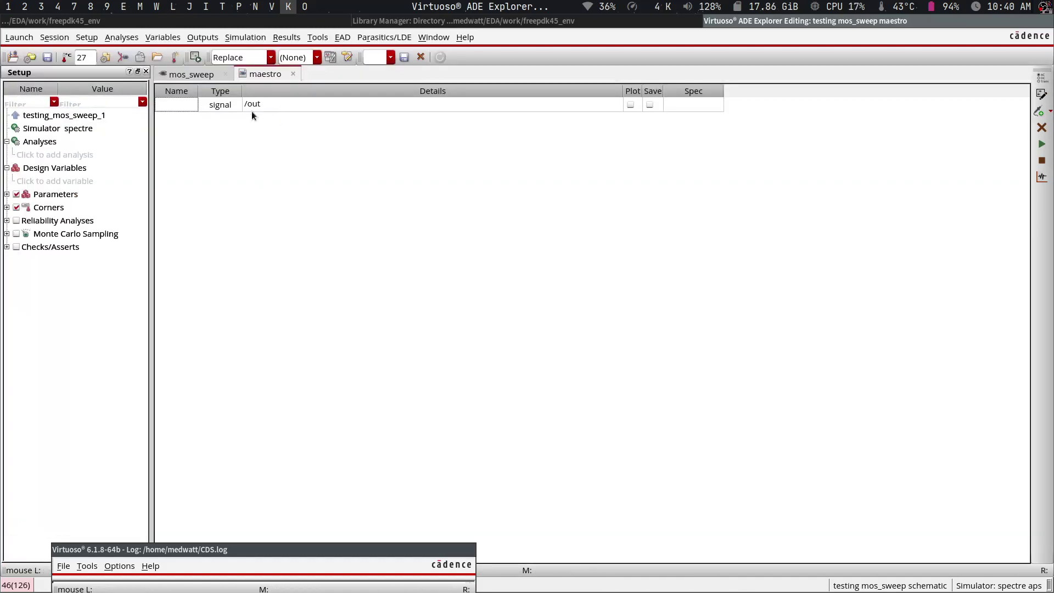
text(vout)
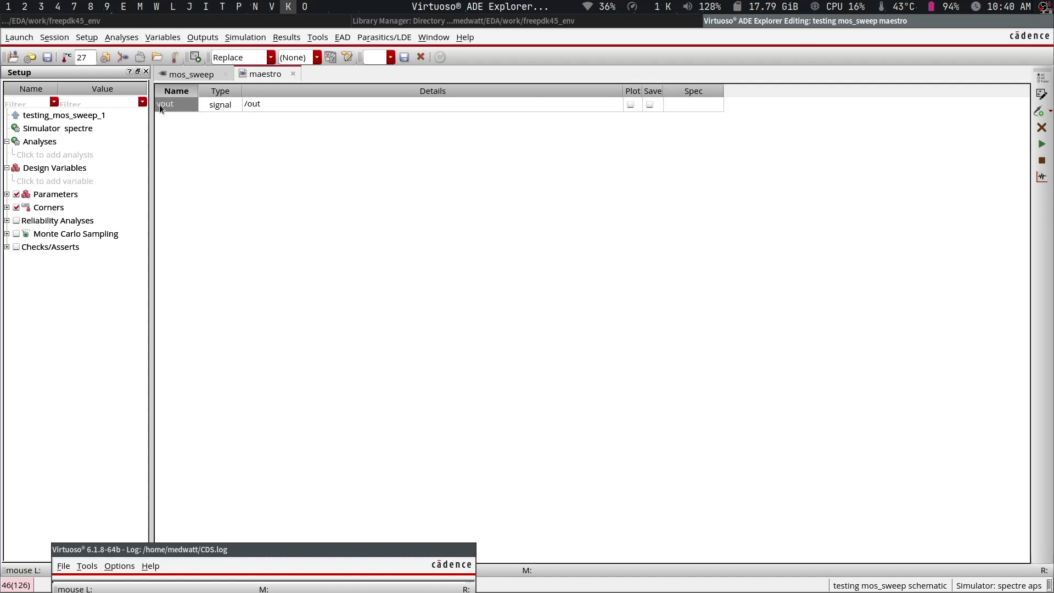
click(210, 73)
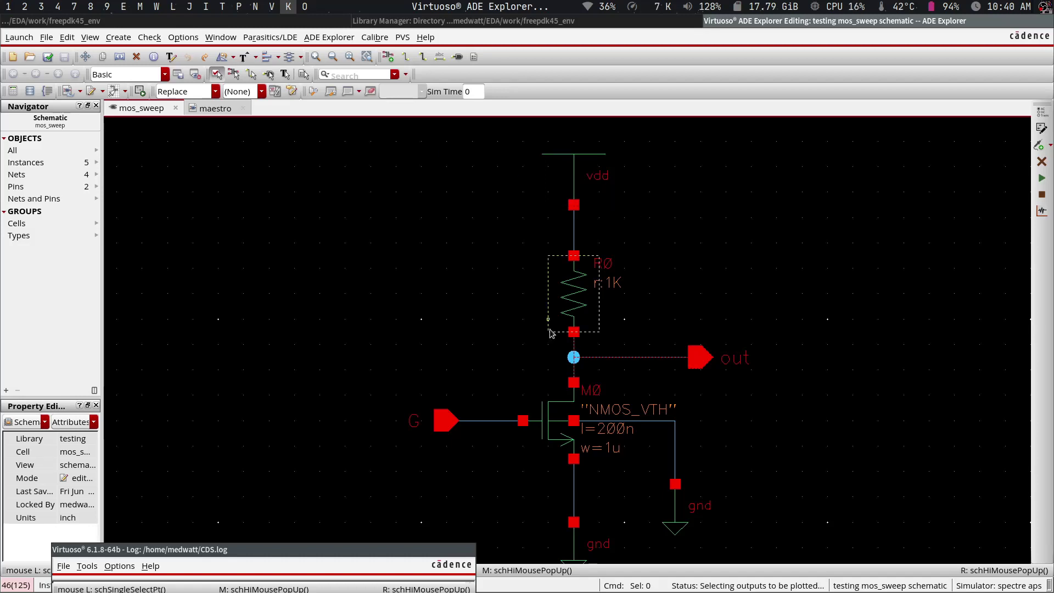
click(214, 108)
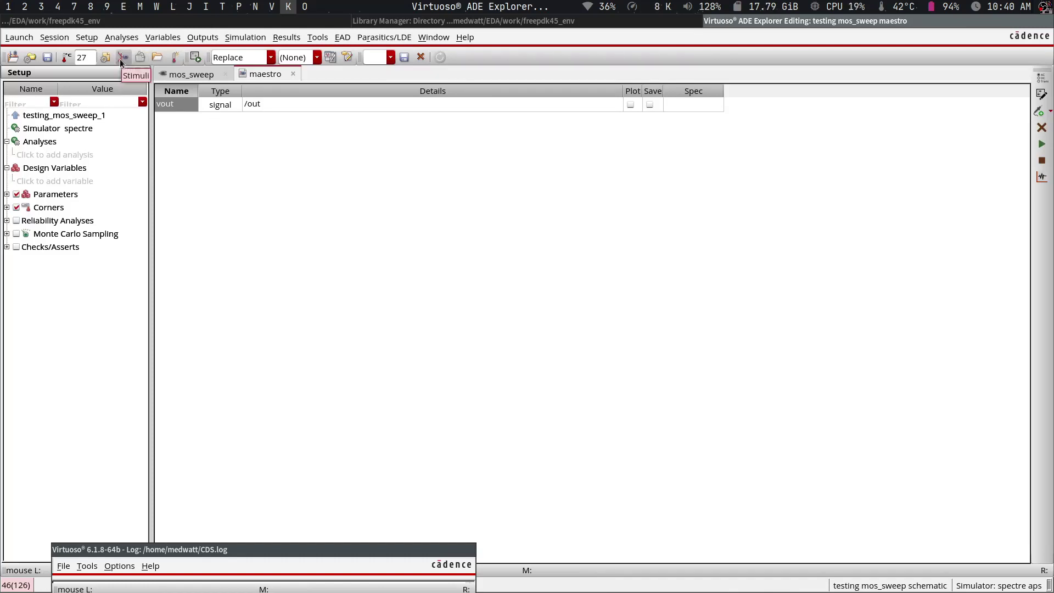
click(120, 39)
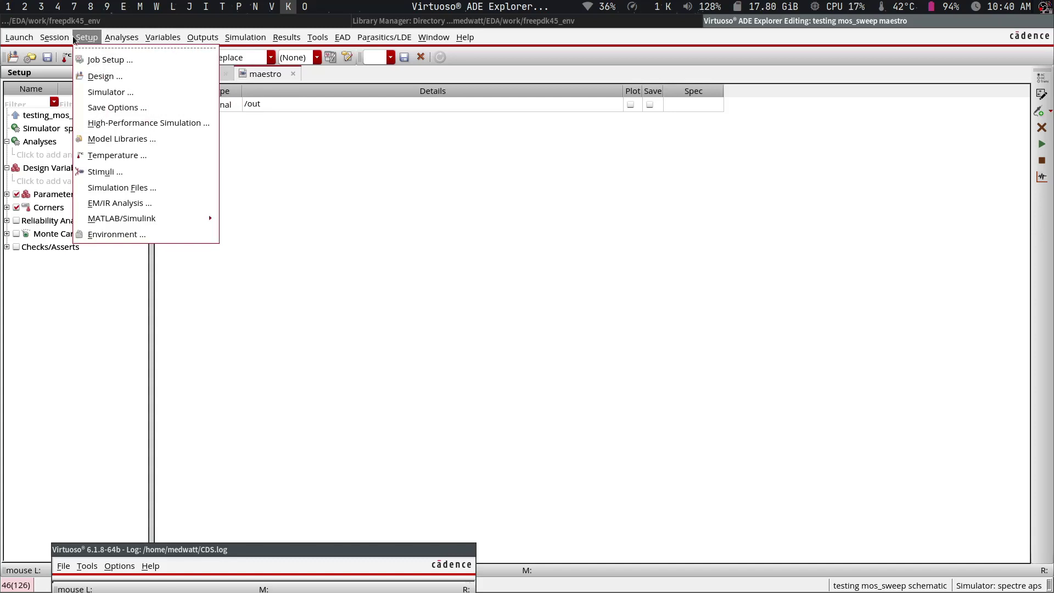
click(300, 184)
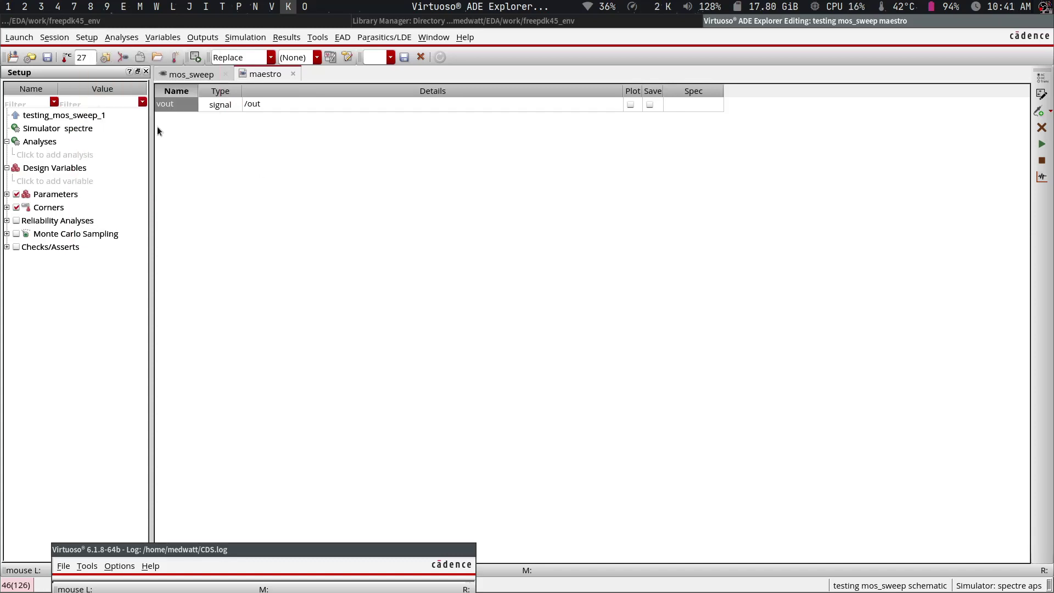
- Create a dc voltage stimulus named supply_voltage with a DC voltage of 1 and apply it
click(123, 57)
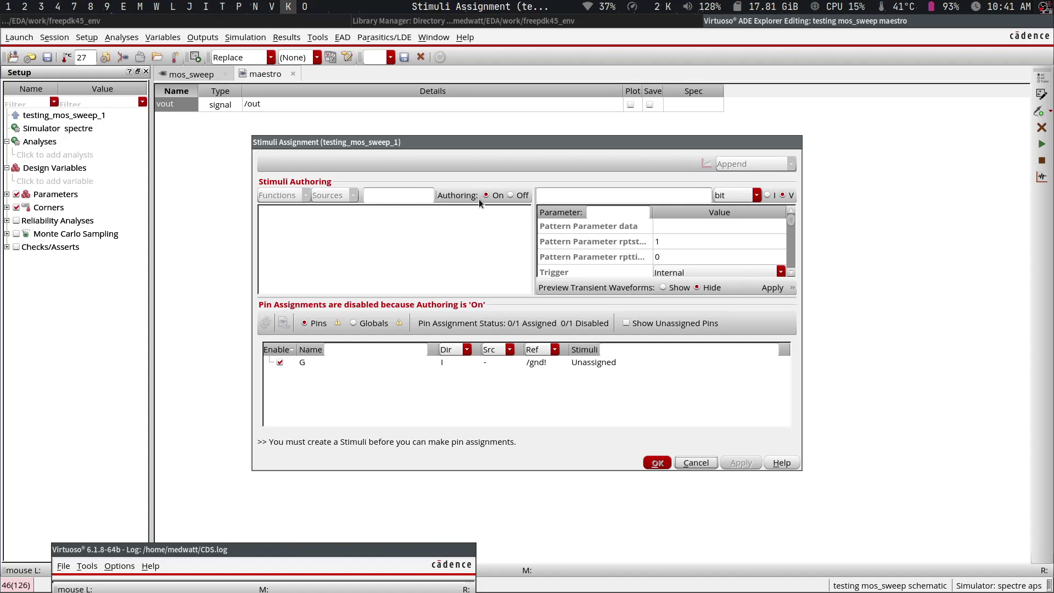
click(562, 192)
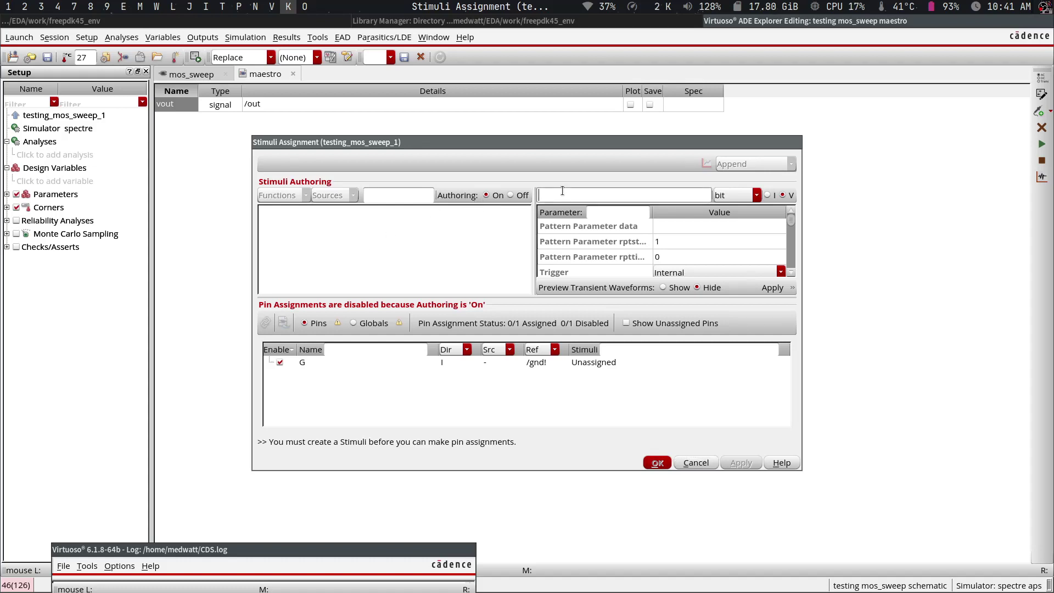
text(supply_voltage)
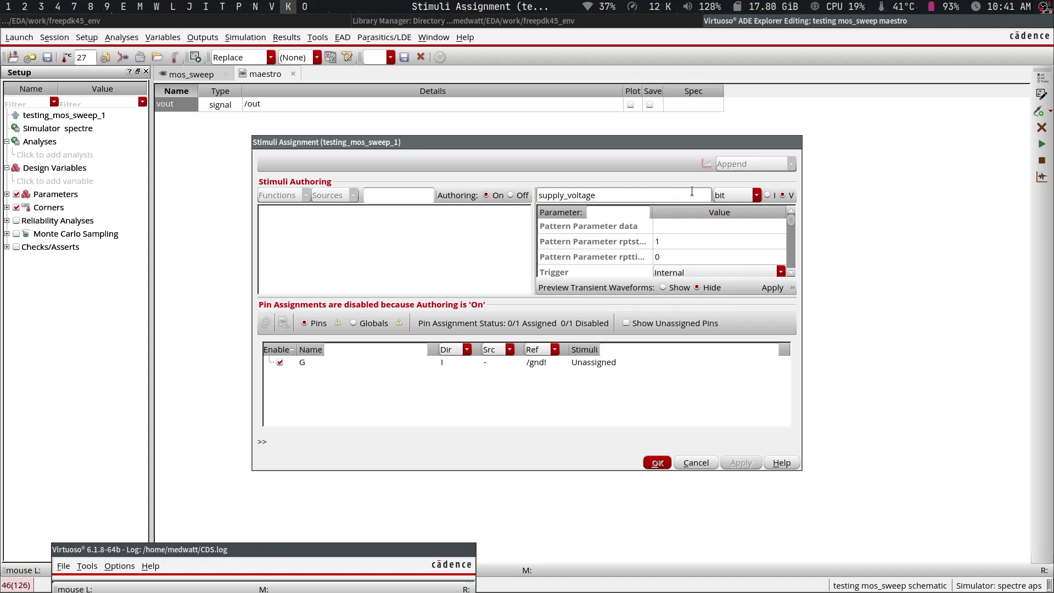
click(733, 195)
click(727, 220)
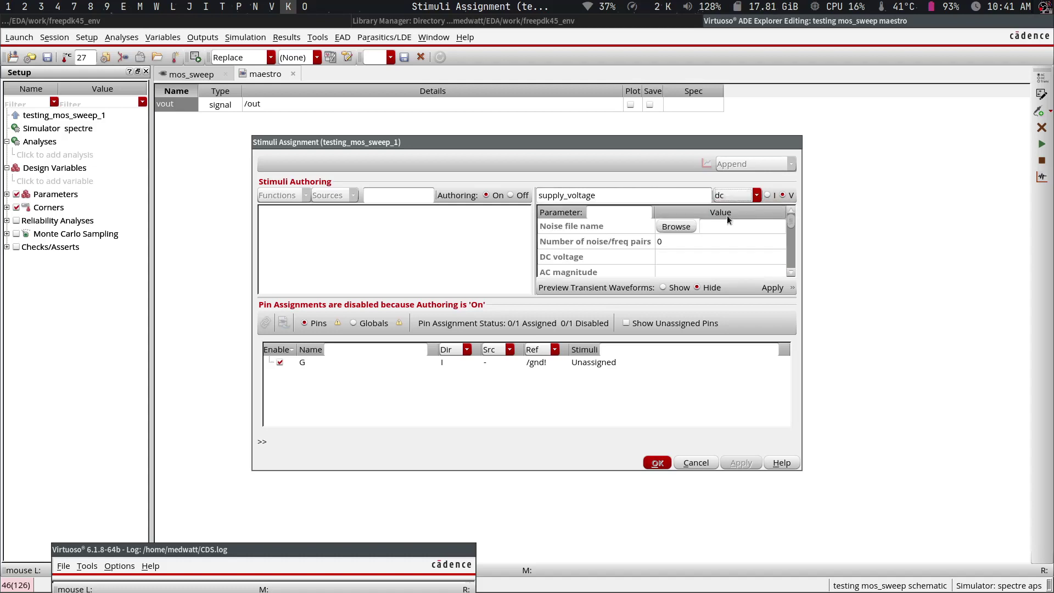
click(694, 262)
text(1)
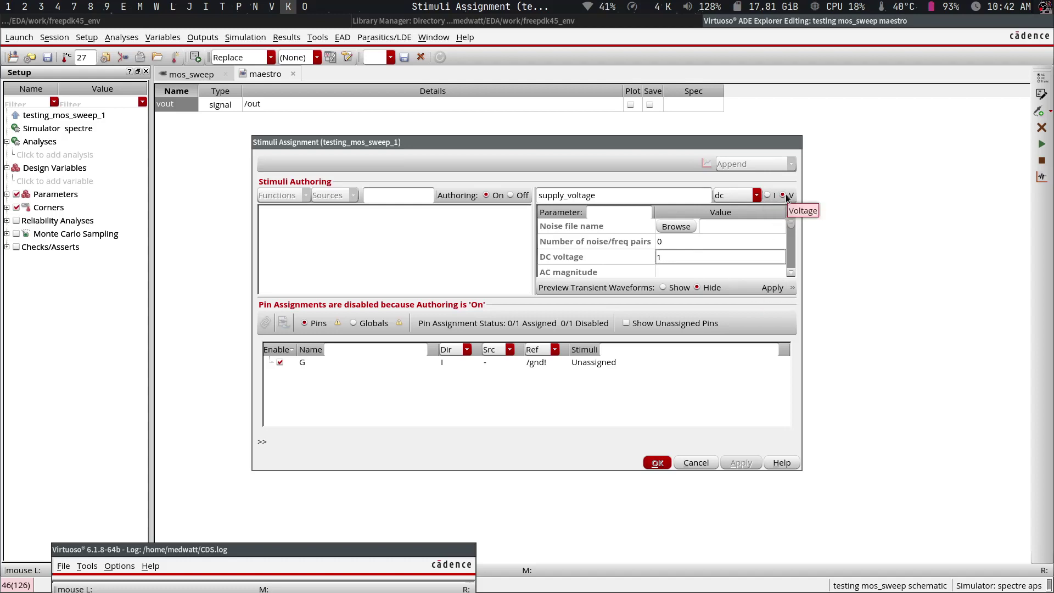
click(766, 288)
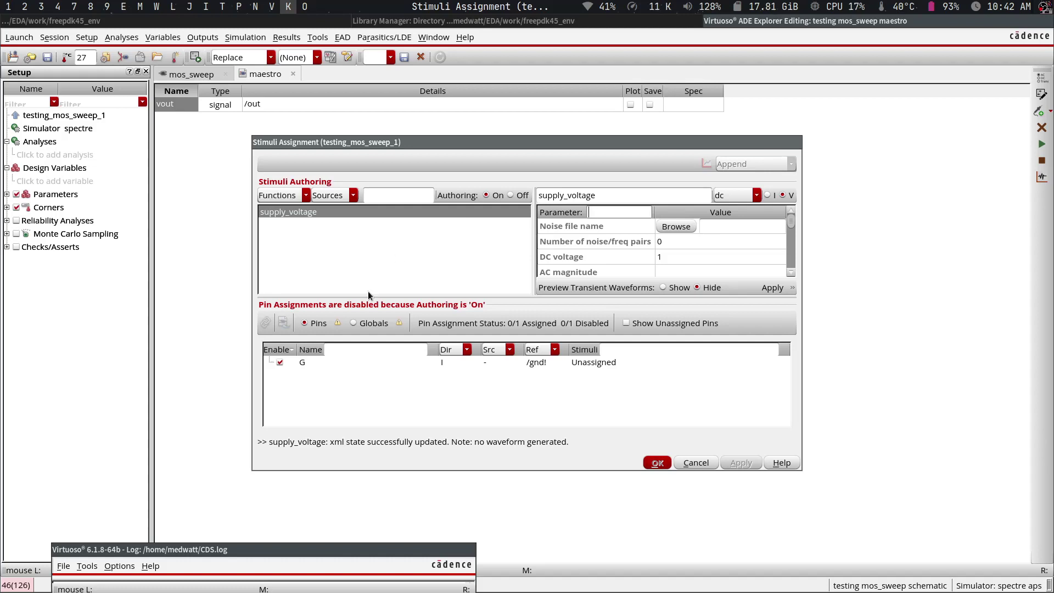
- Turn stimuli authoring off and assign the supply_voltage stimulus to the global vdd! net
click(371, 324)
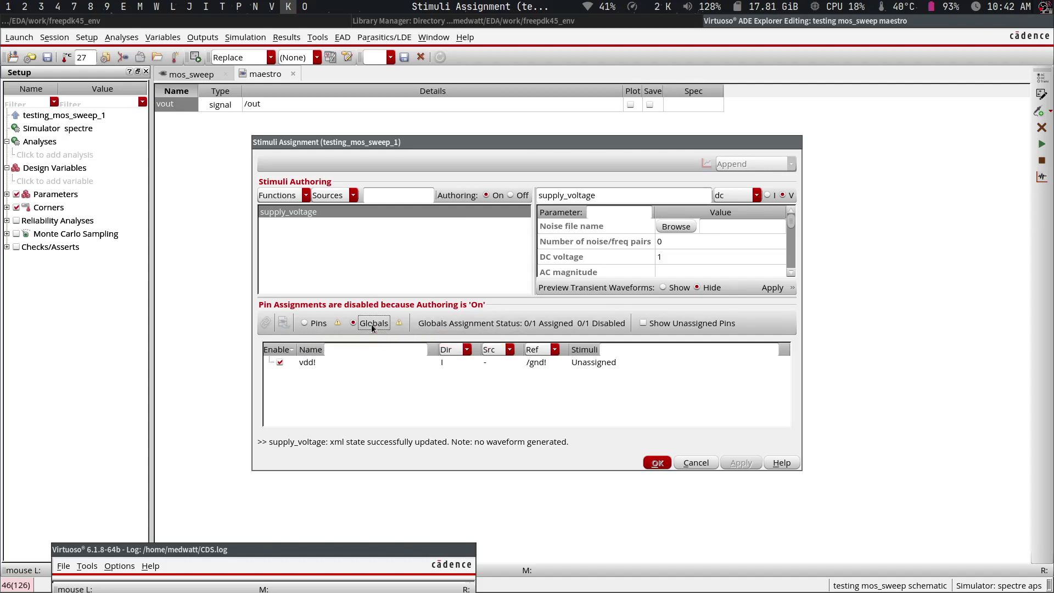
click(357, 362)
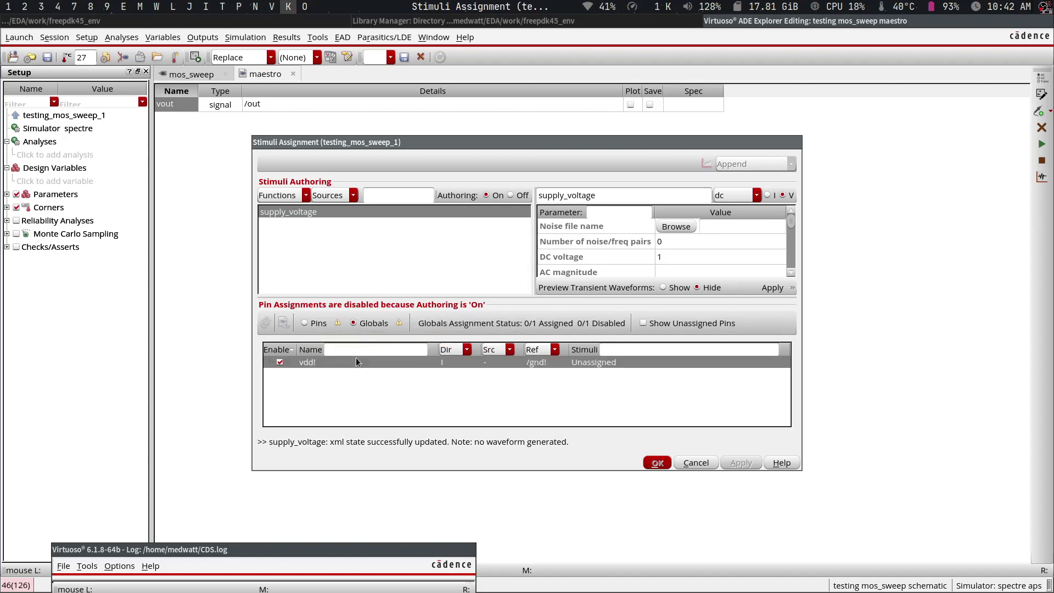
right_click(608, 364)
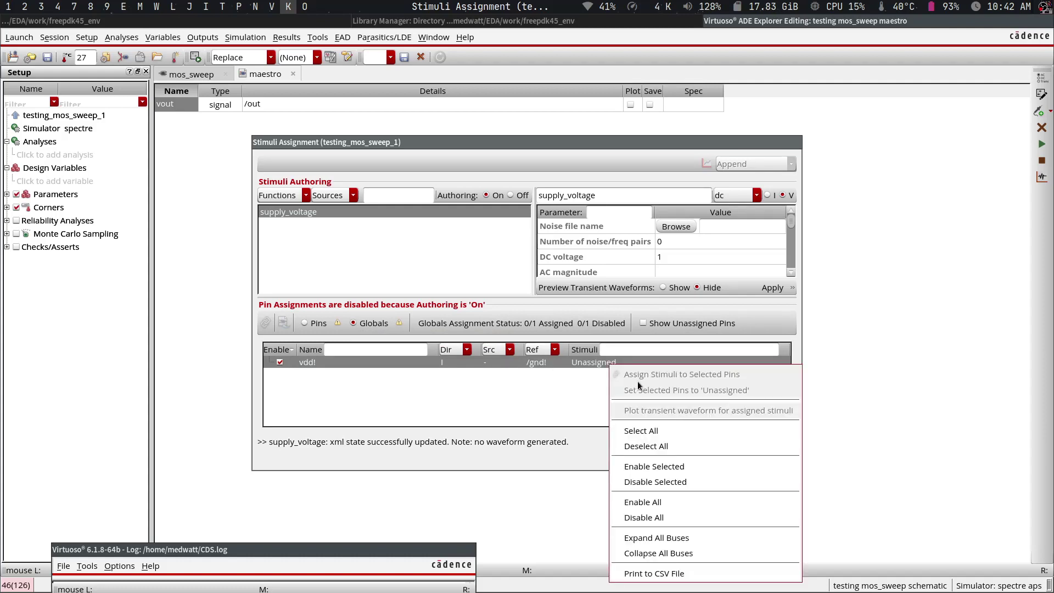
click(571, 394)
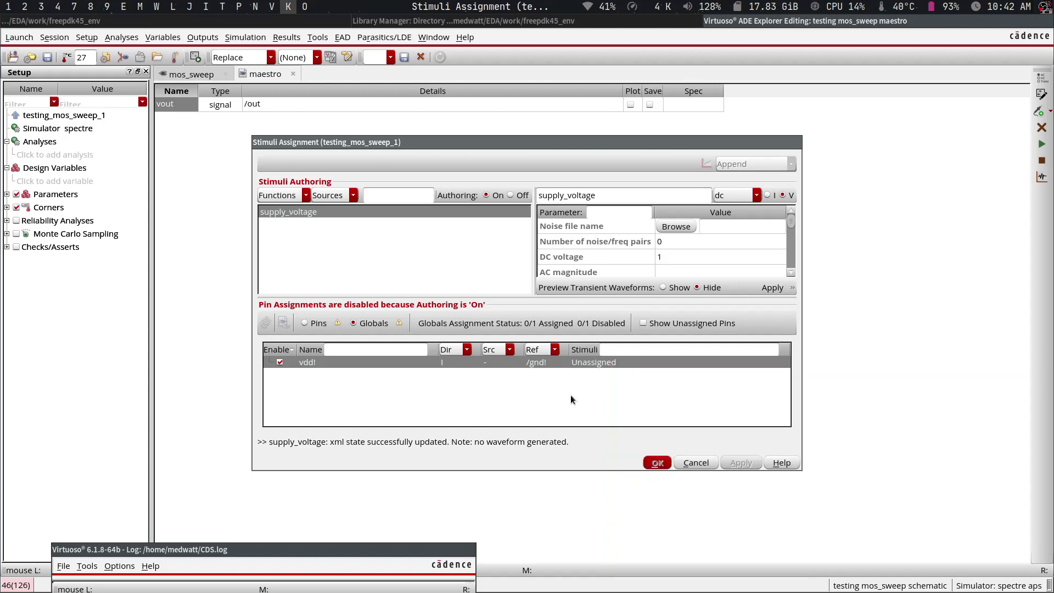
click(522, 198)
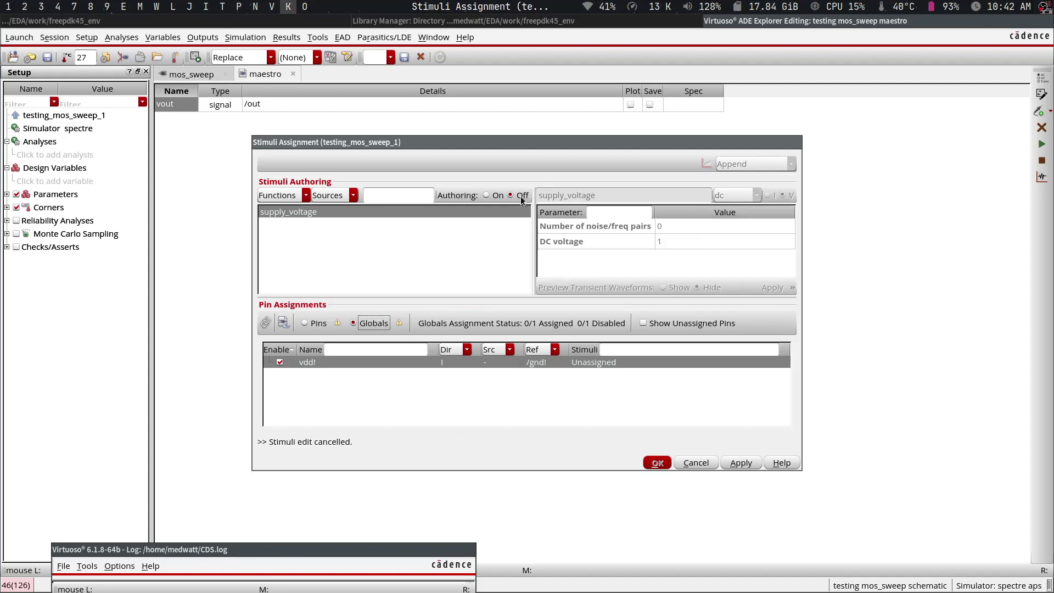
right_click(567, 365)
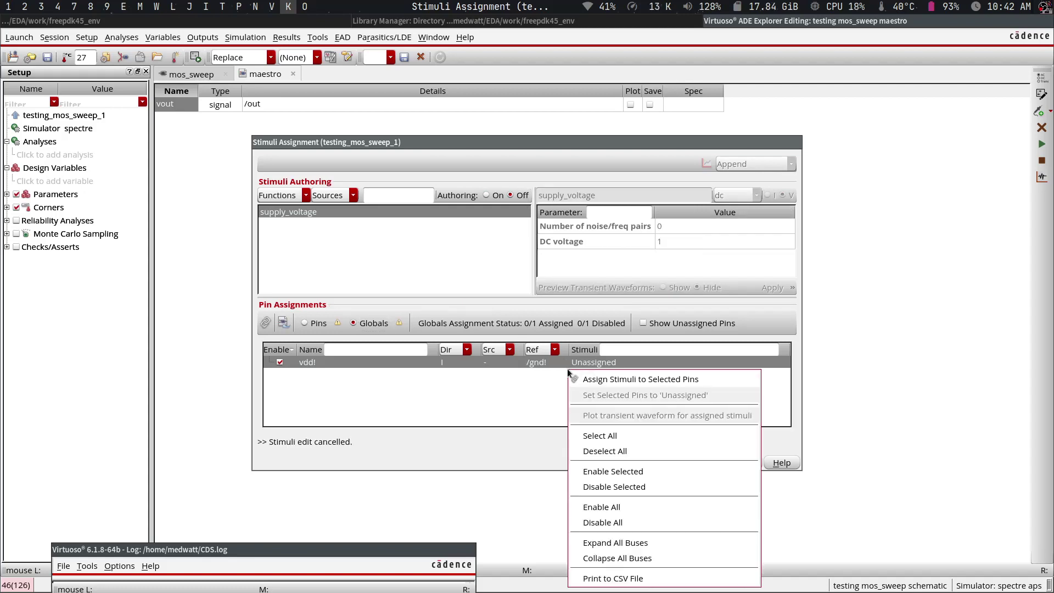
click(586, 378)
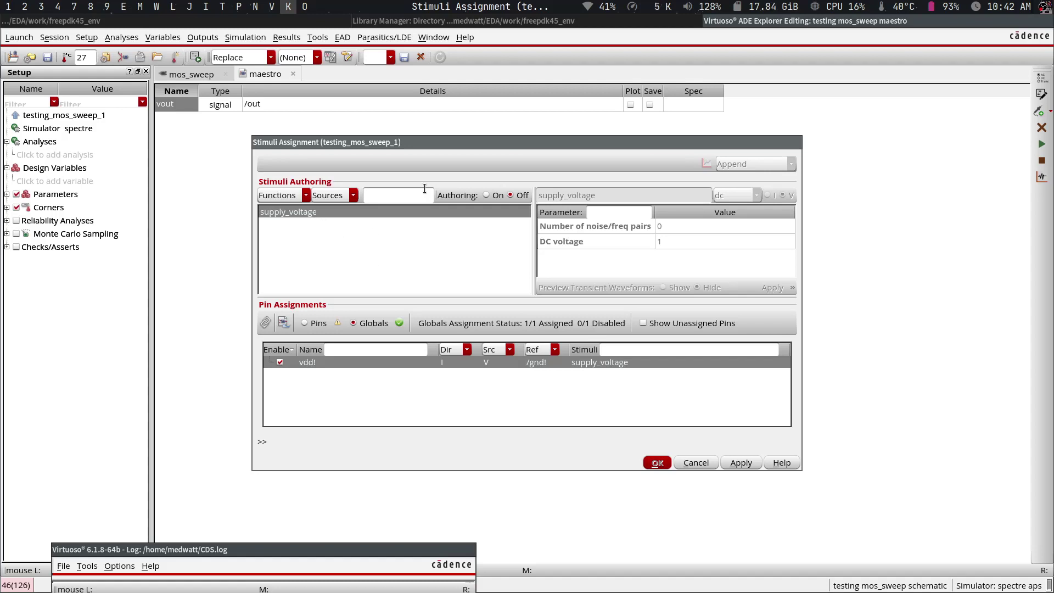
- Turn authoring back on and define another dc stimulus named gate_voltage with DC voltage VG
click(491, 196)
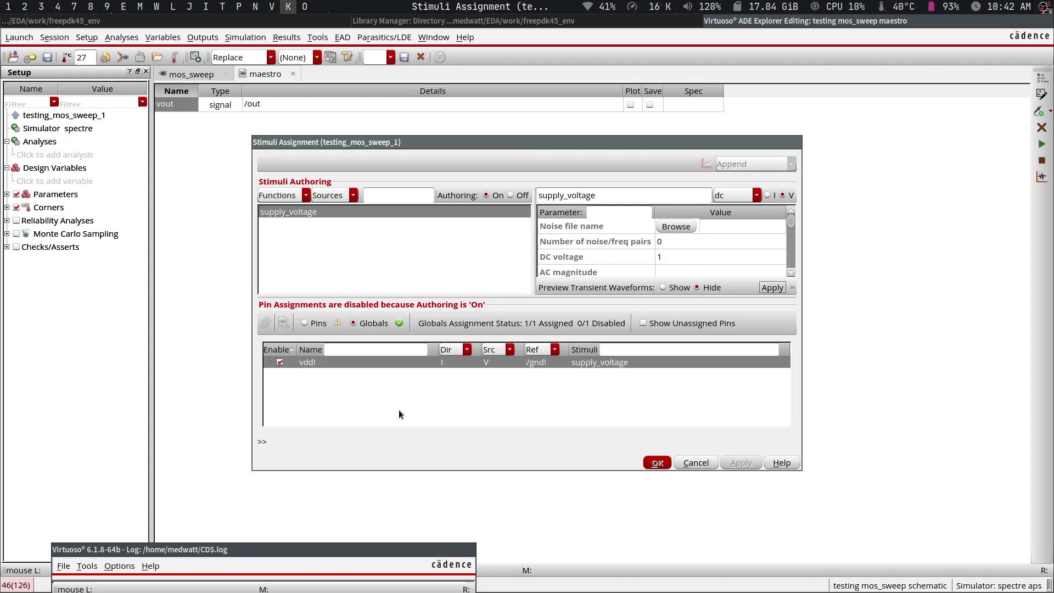
double_click(633, 193)
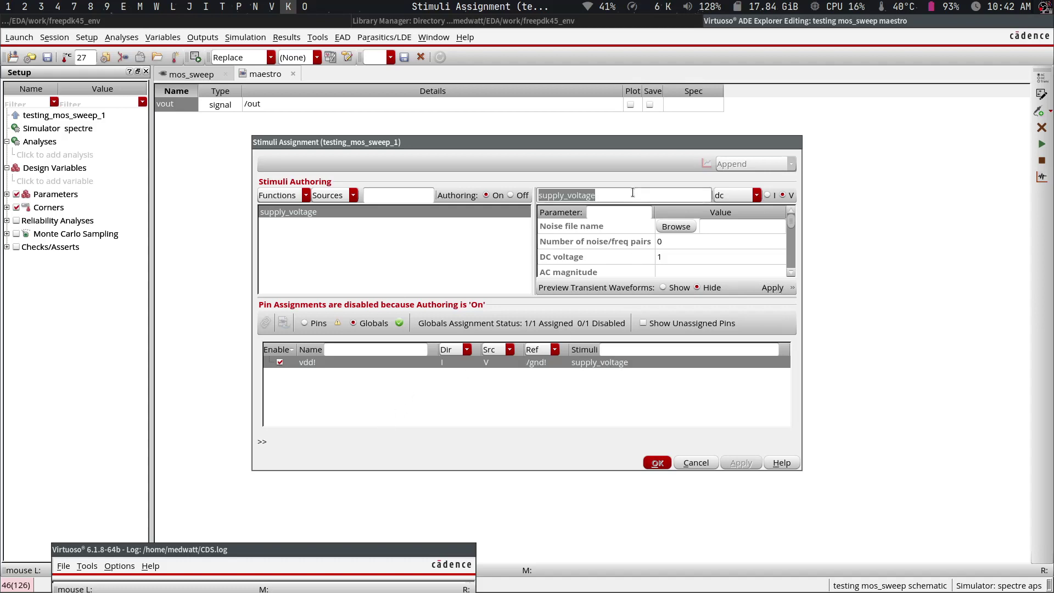
text(ga)
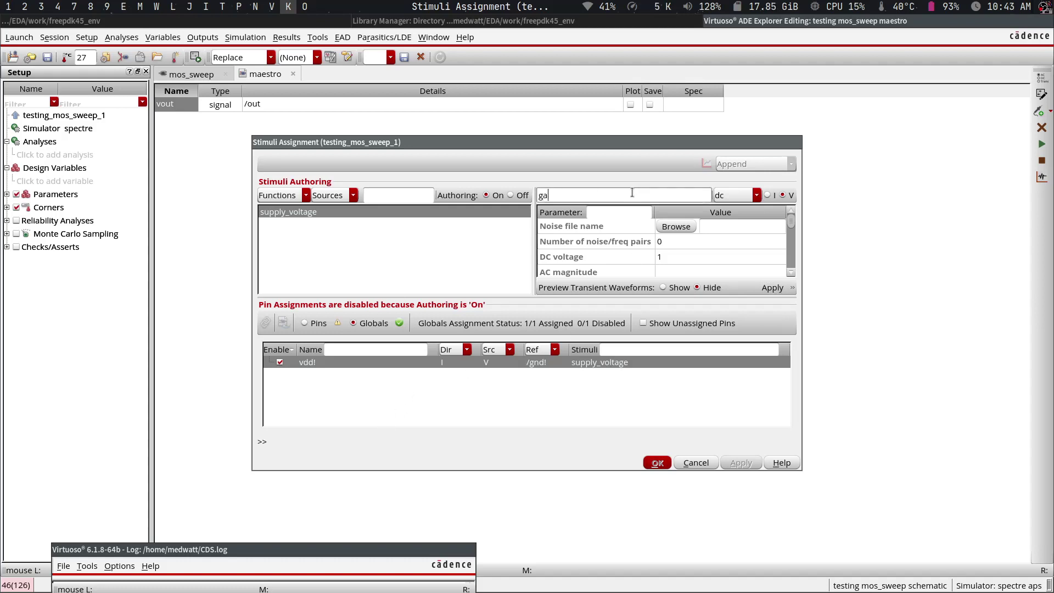
text(te_voltage)
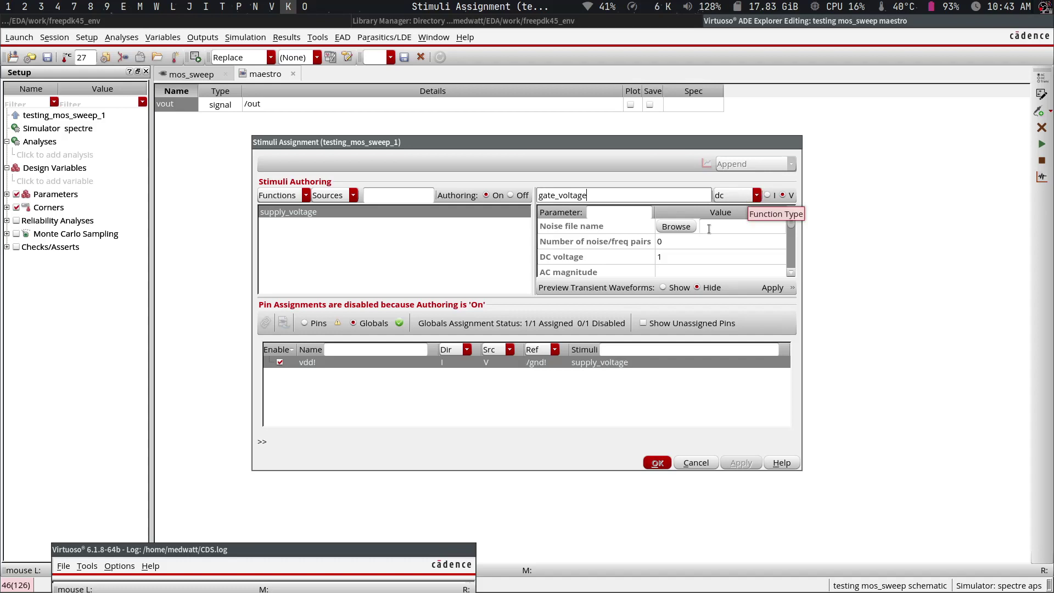
double_click(699, 255)
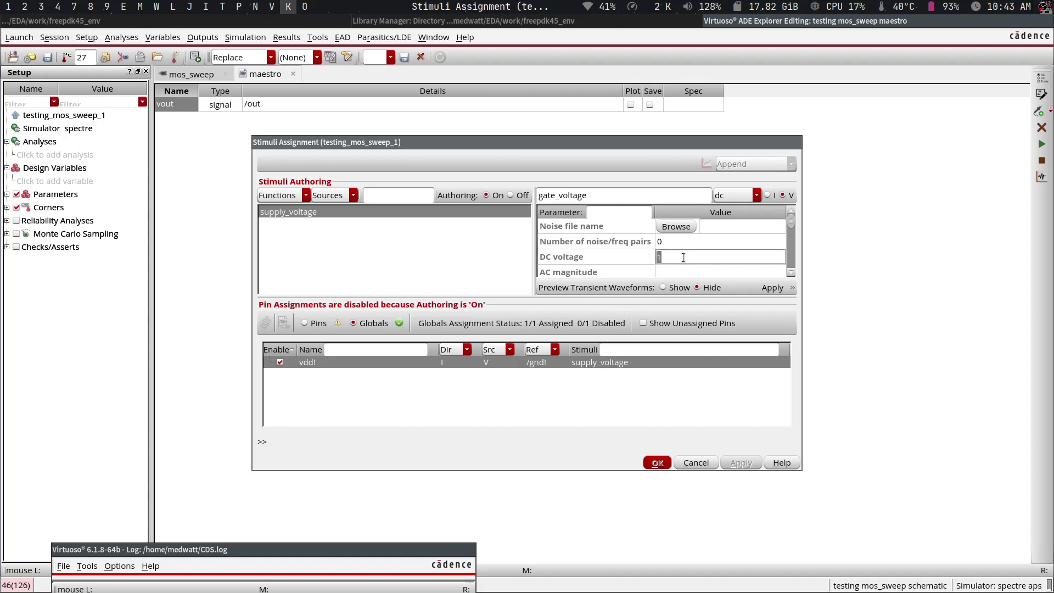
text(VG)
click(203, 78)
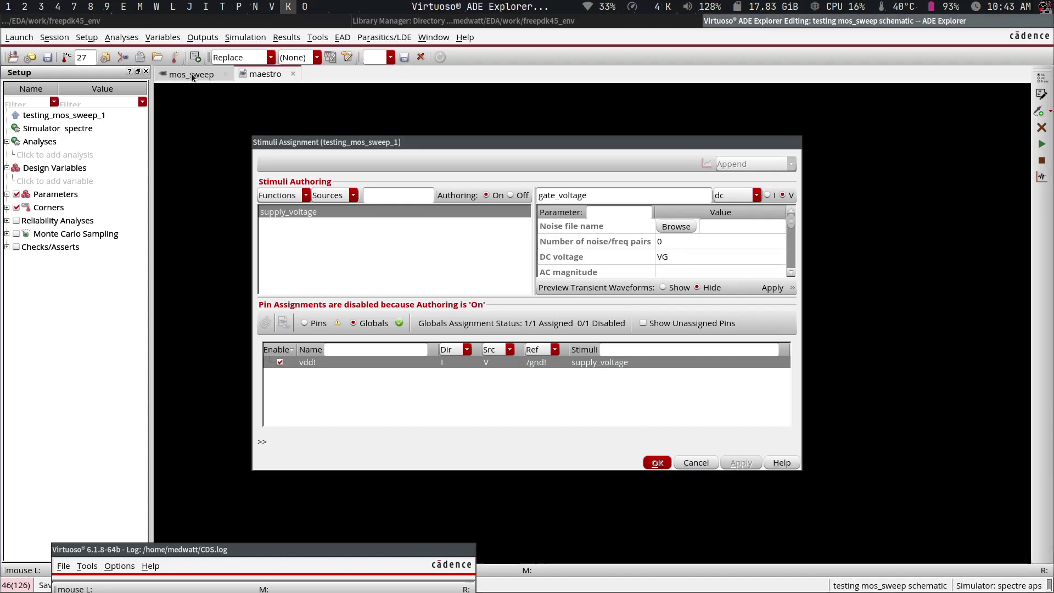
drag(364, 142, 724, 233)
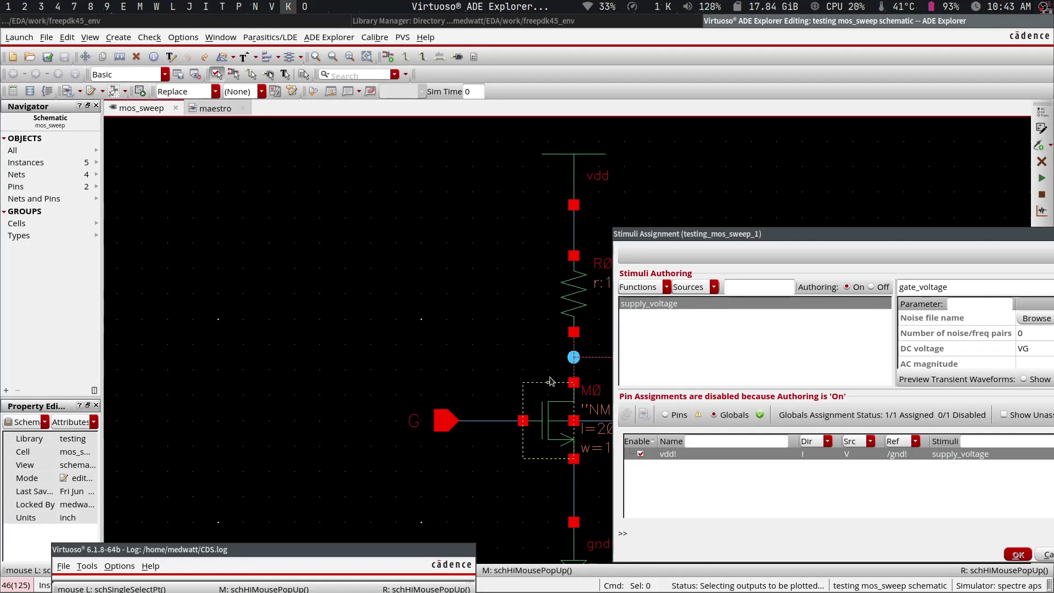
key(q)
key(Escape)
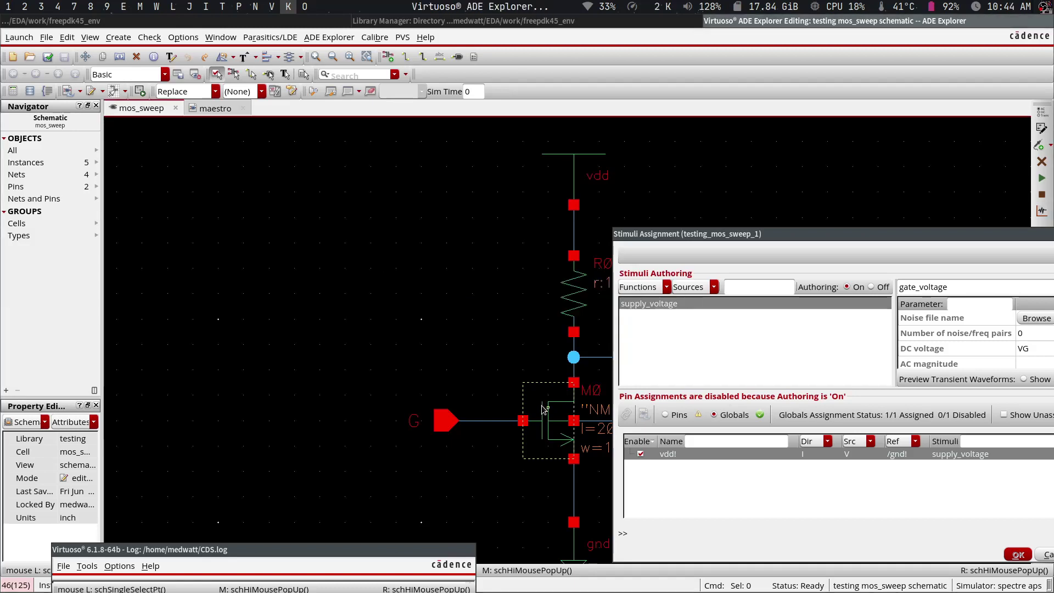
click(544, 408)
key(q)
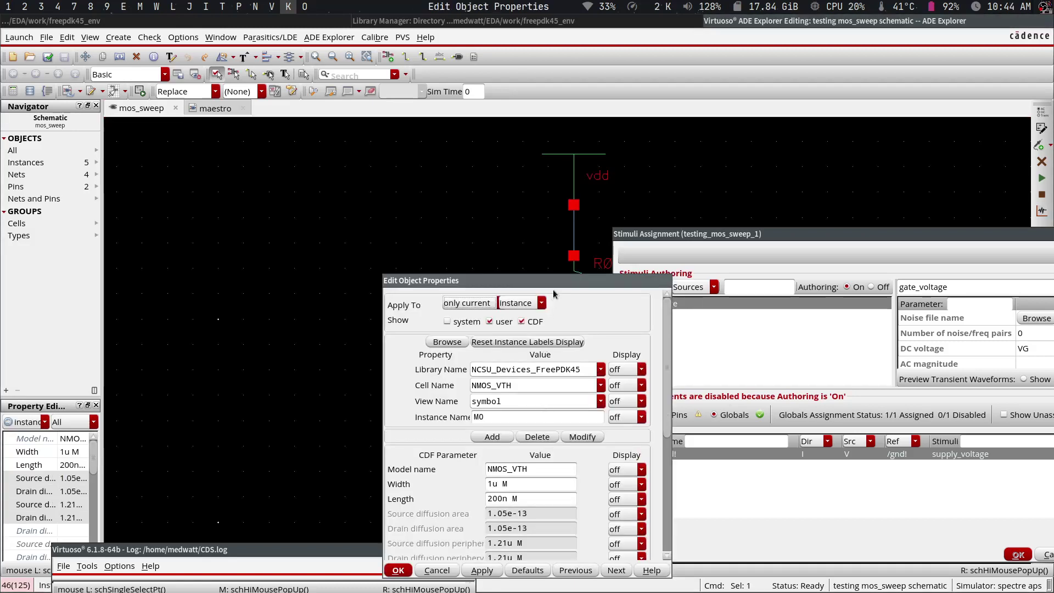
drag(565, 280, 456, 169)
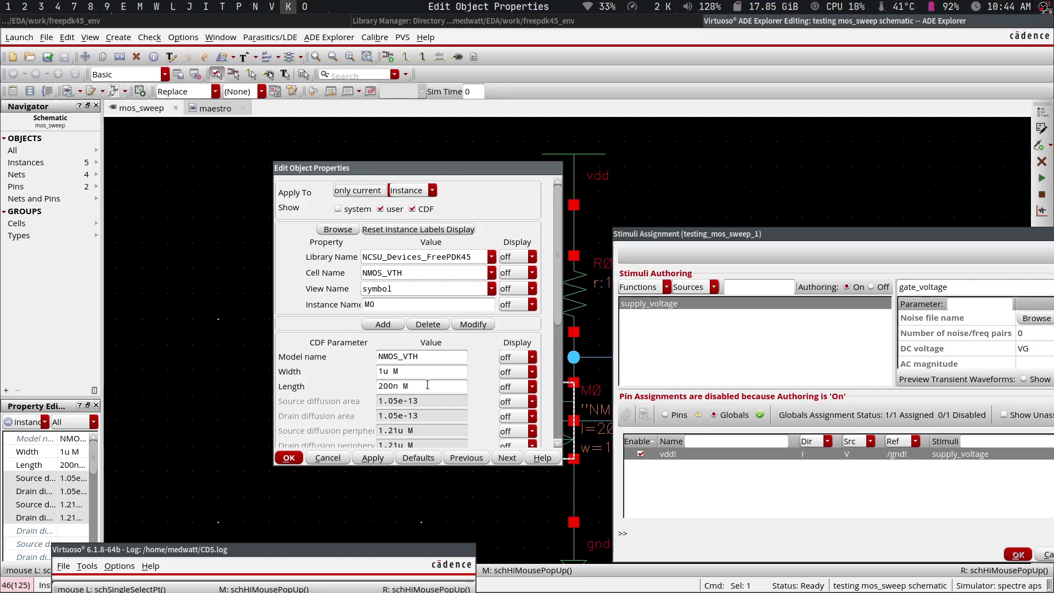
double_click(386, 372)
text(WW)
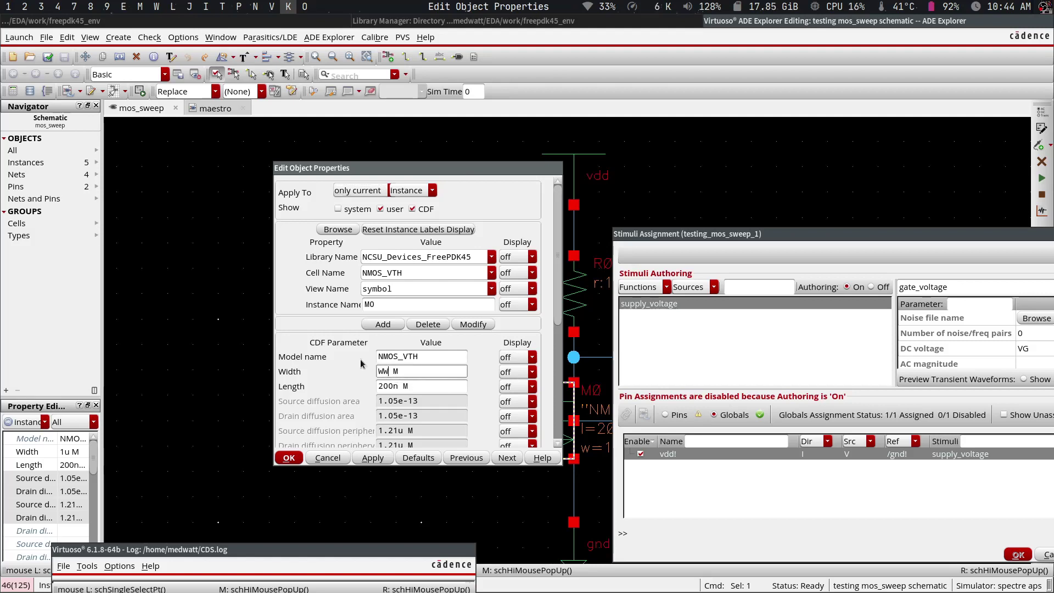
key(Escape)
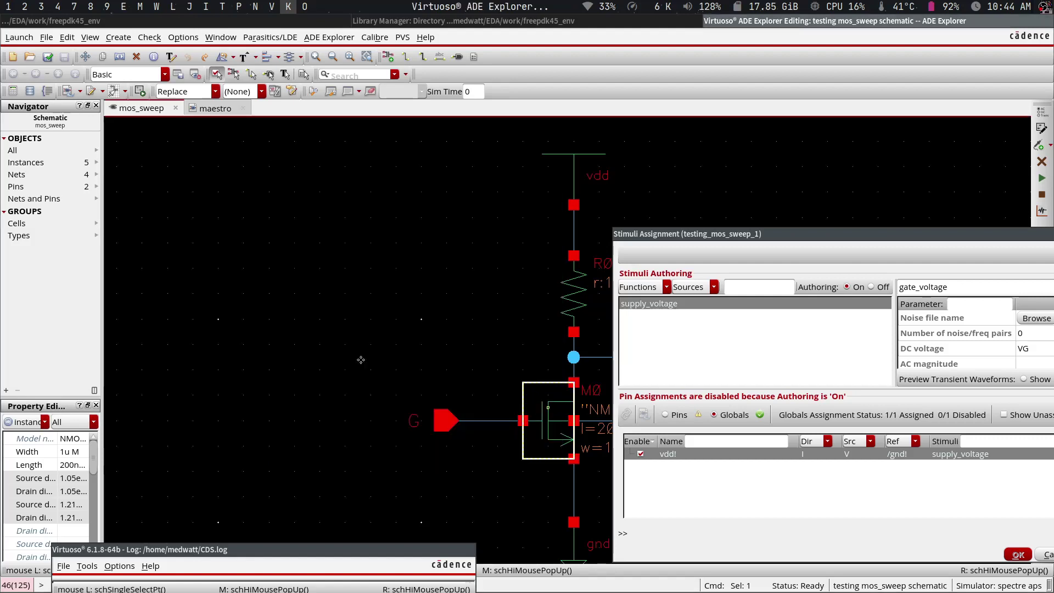
- Set the DC voltage of the gate_voltage stimulus to the variable expression VAR("VG")
drag(797, 240, 576, 206)
click(842, 315)
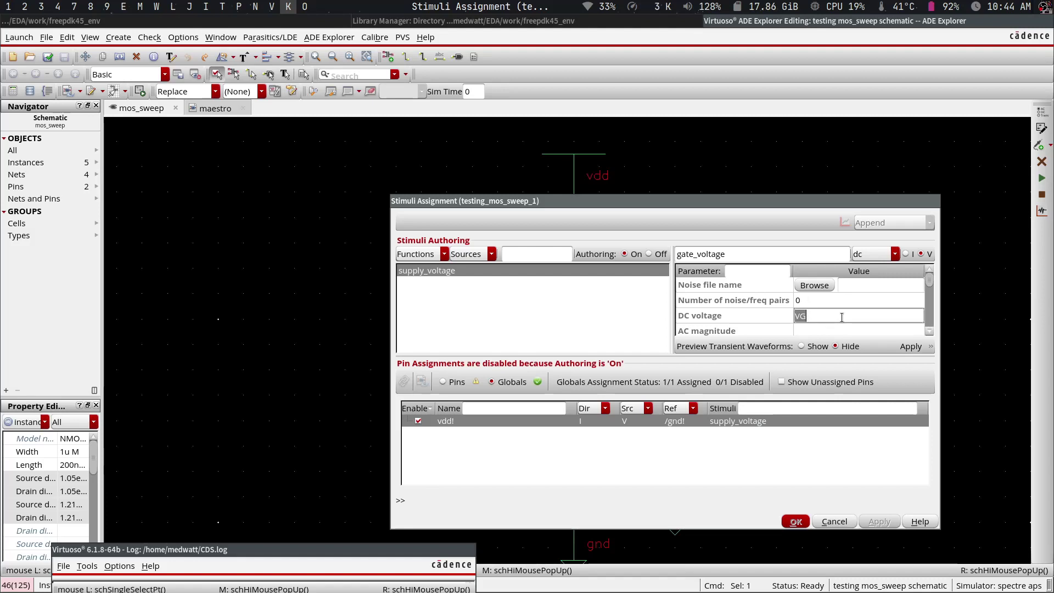
text(VAR()
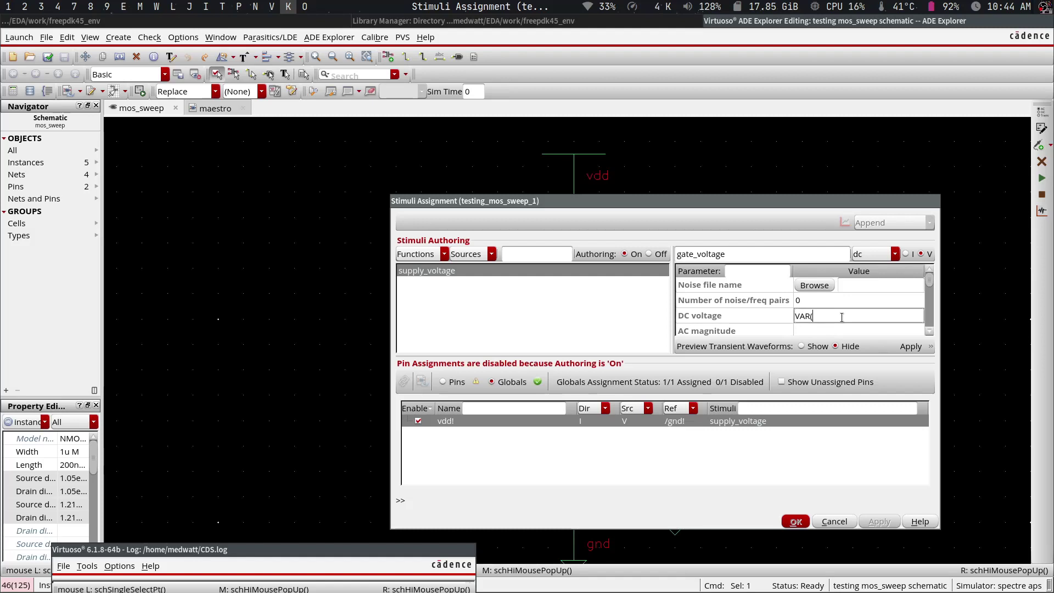
text("VG"))
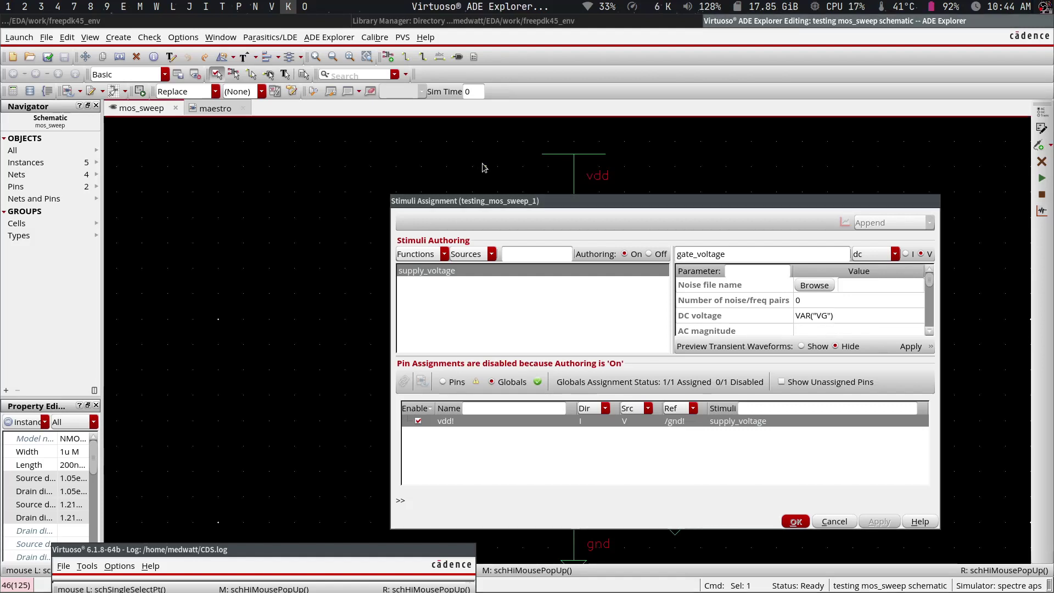
- Delete the M0 terminal current signals S, G, B and D from the maestro outputs
click(214, 109)
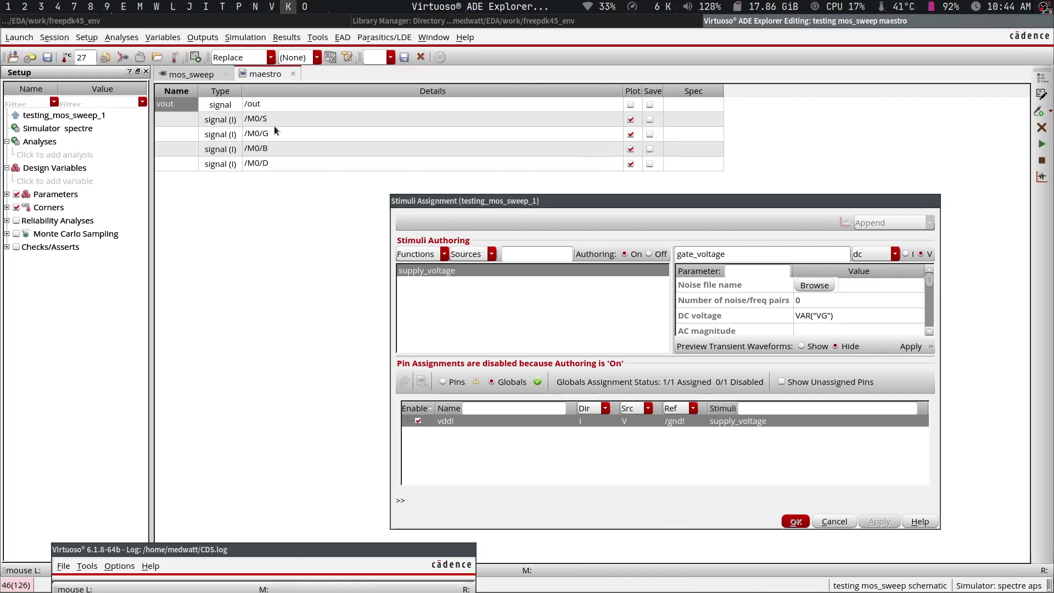
shift+click(281, 158)
click(1041, 128)
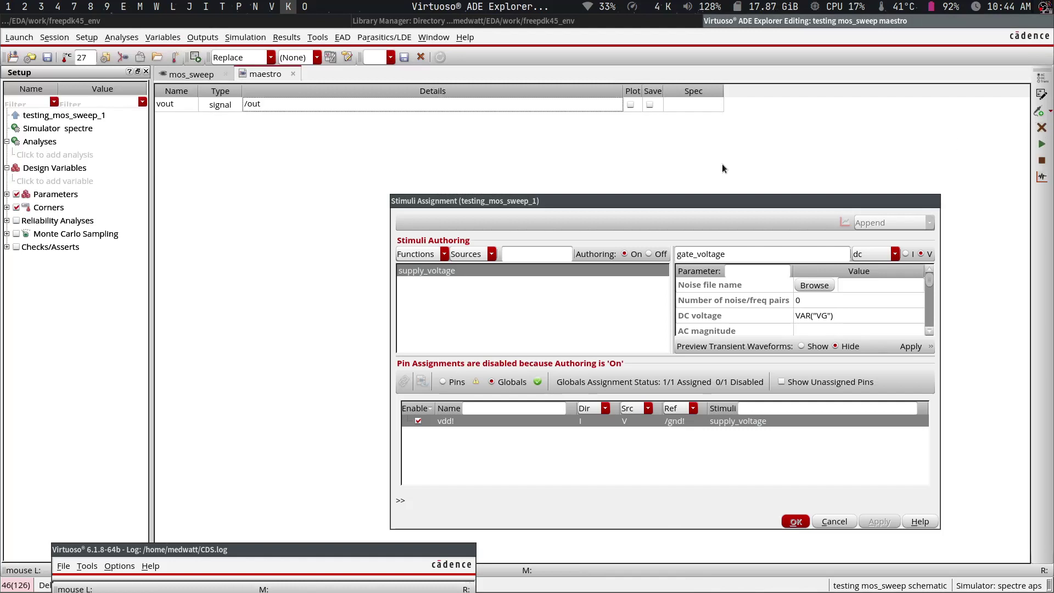
- Apply the gate_voltage stimulus definition and dismiss the notice about the unset variable
drag(700, 205, 534, 162)
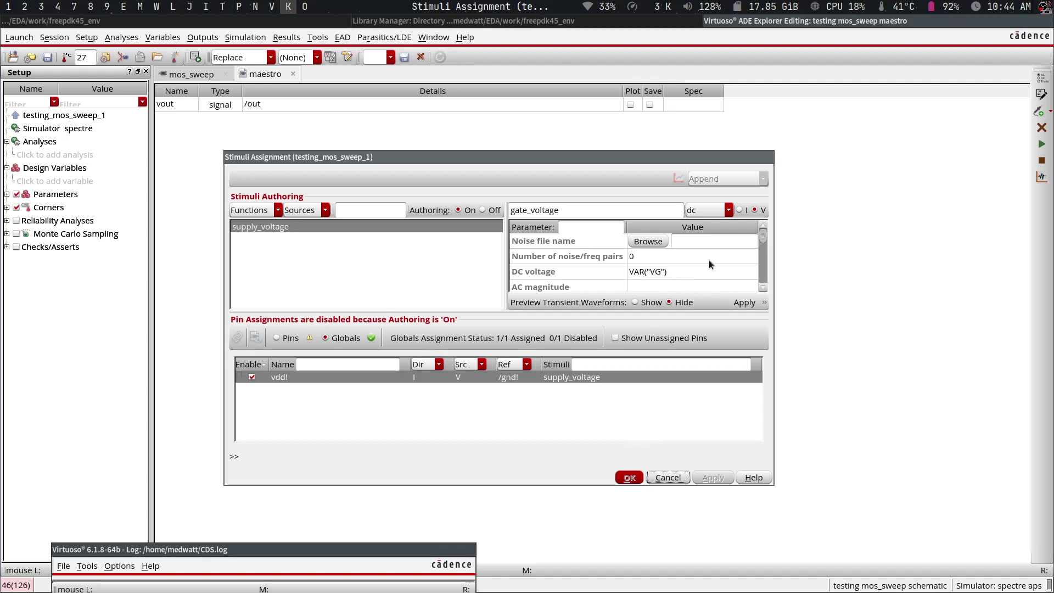
click(737, 304)
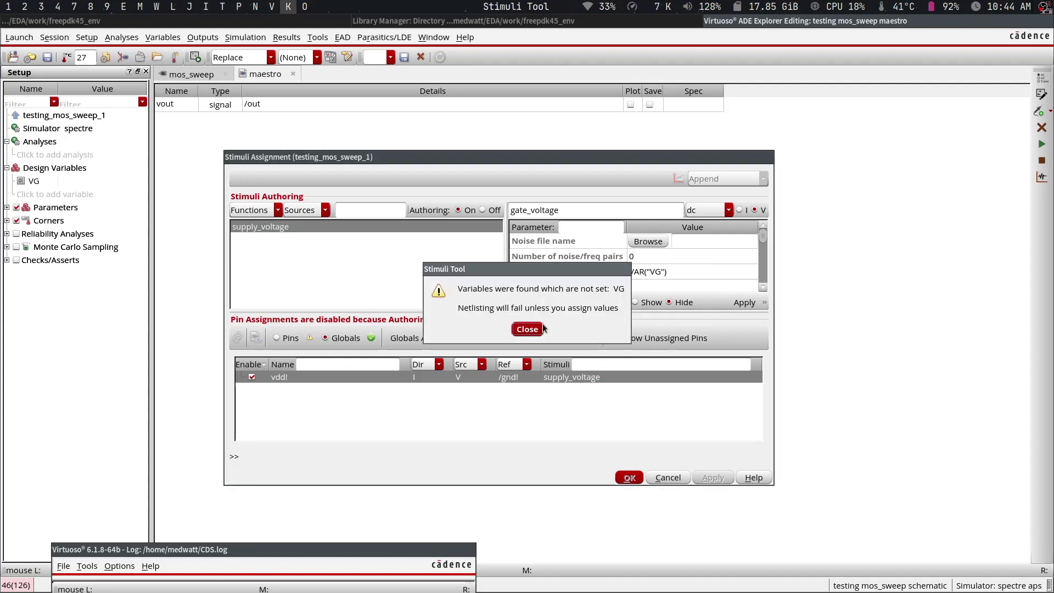
click(527, 330)
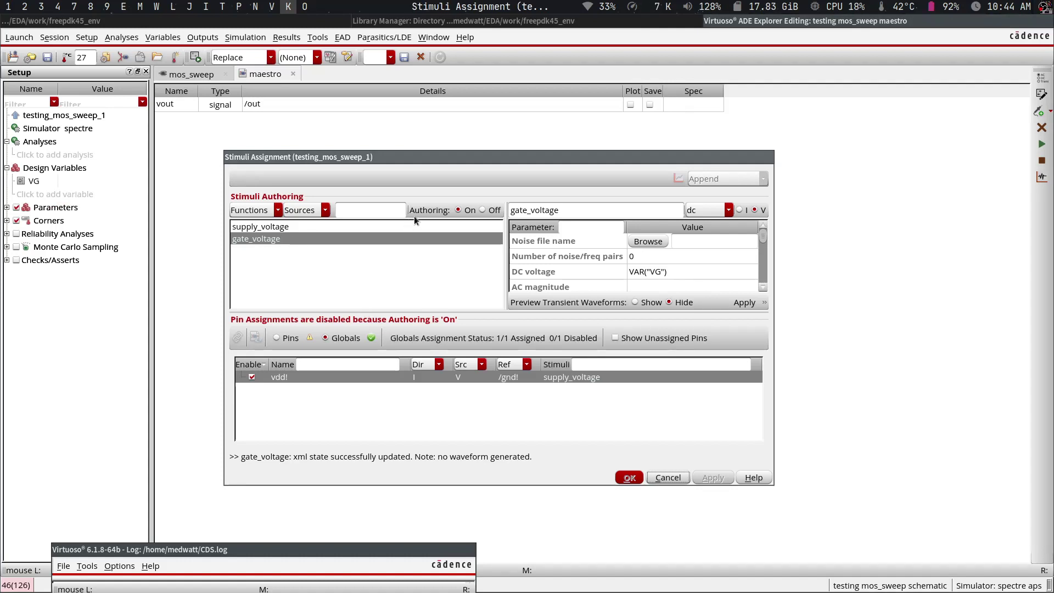
- Turn authoring off and assign the gate_voltage stimulus to pin G
click(493, 212)
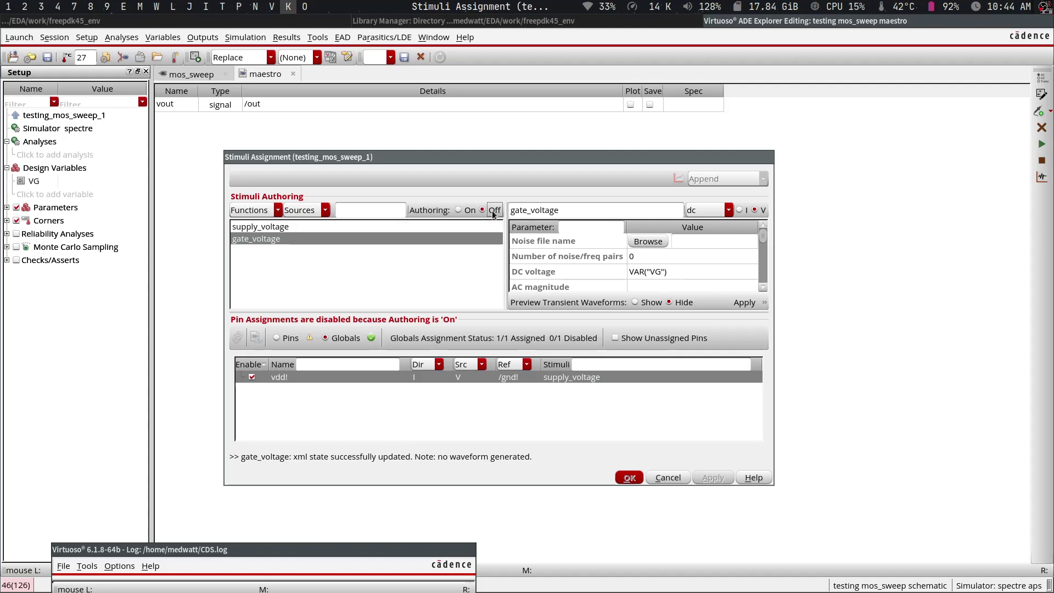
click(292, 339)
click(315, 377)
right_click(314, 376)
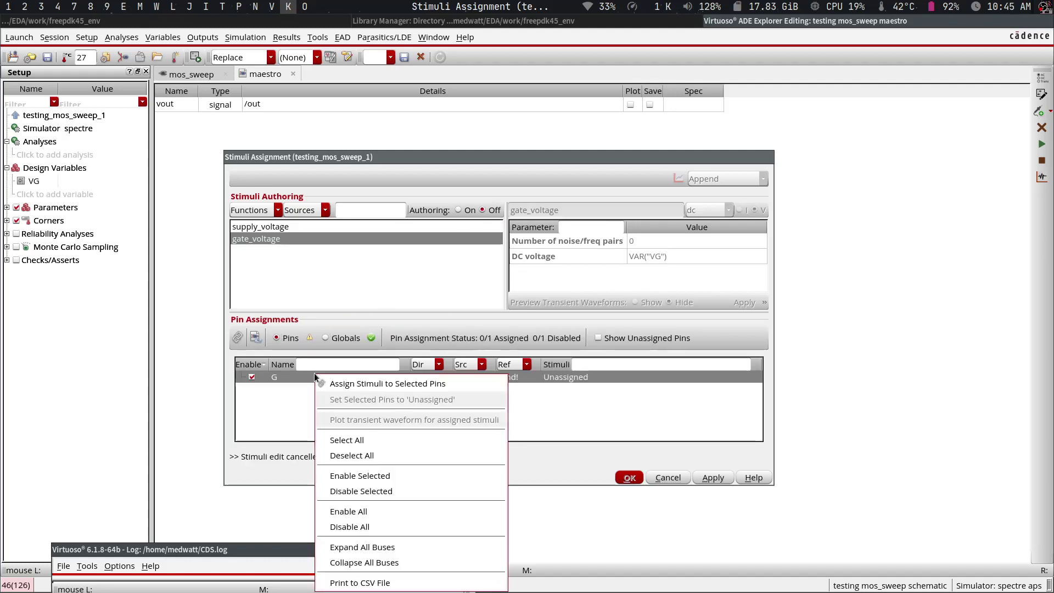
click(332, 387)
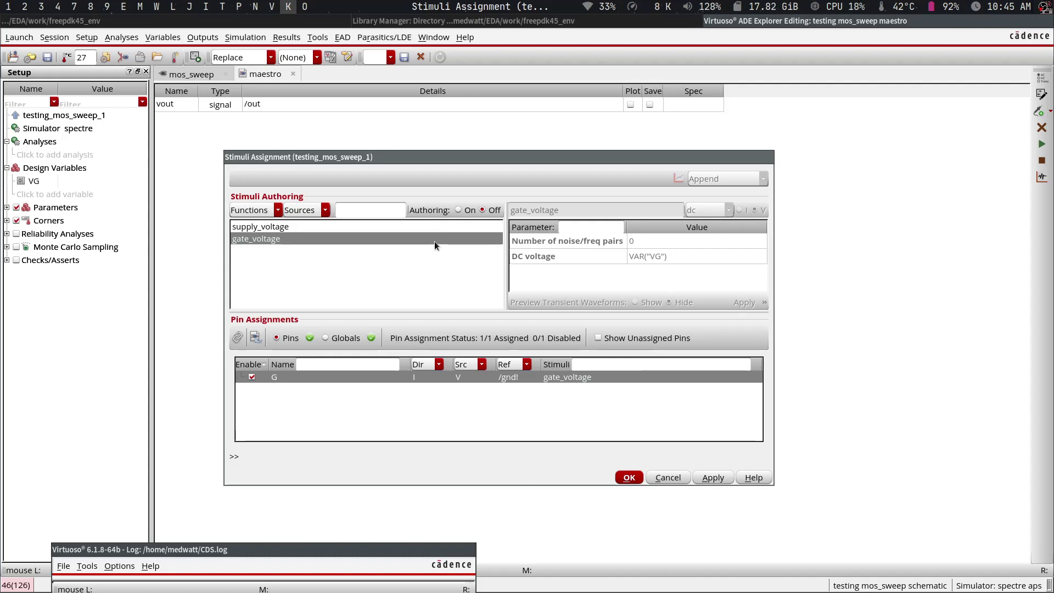
click(471, 210)
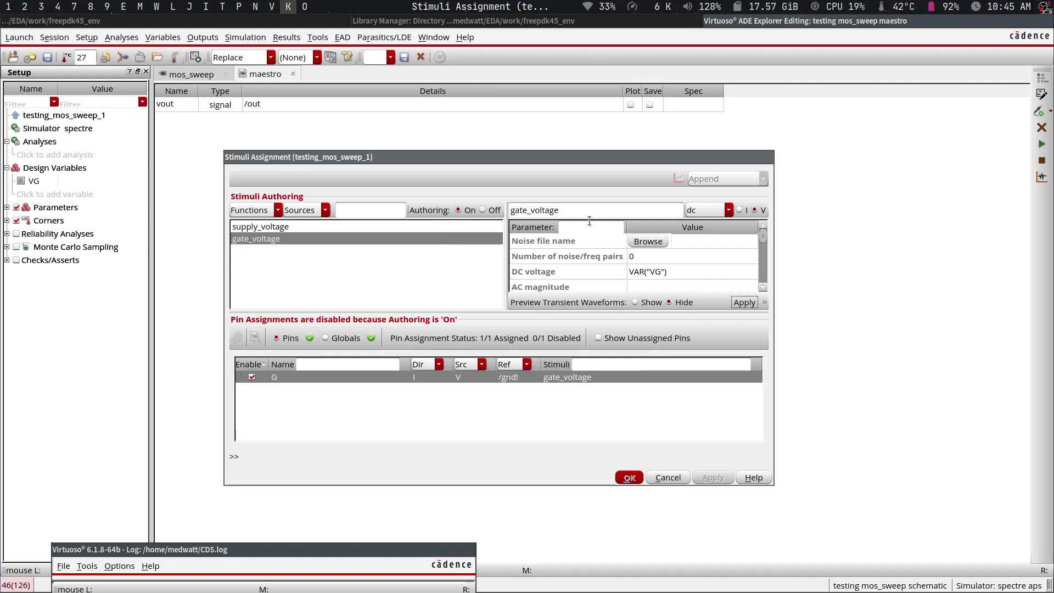
click(703, 210)
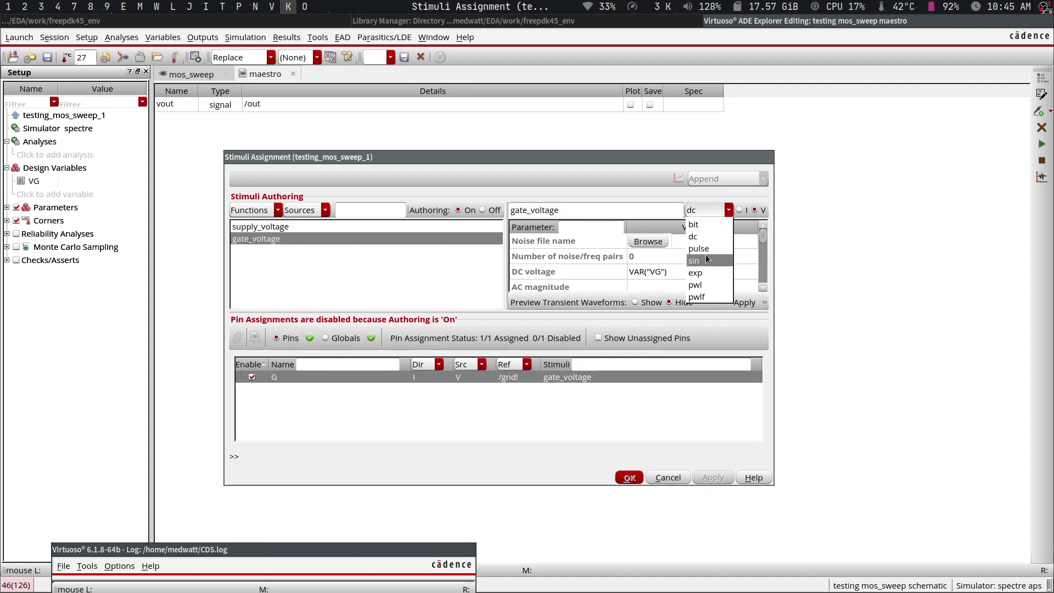
click(706, 255)
drag(763, 234, 765, 265)
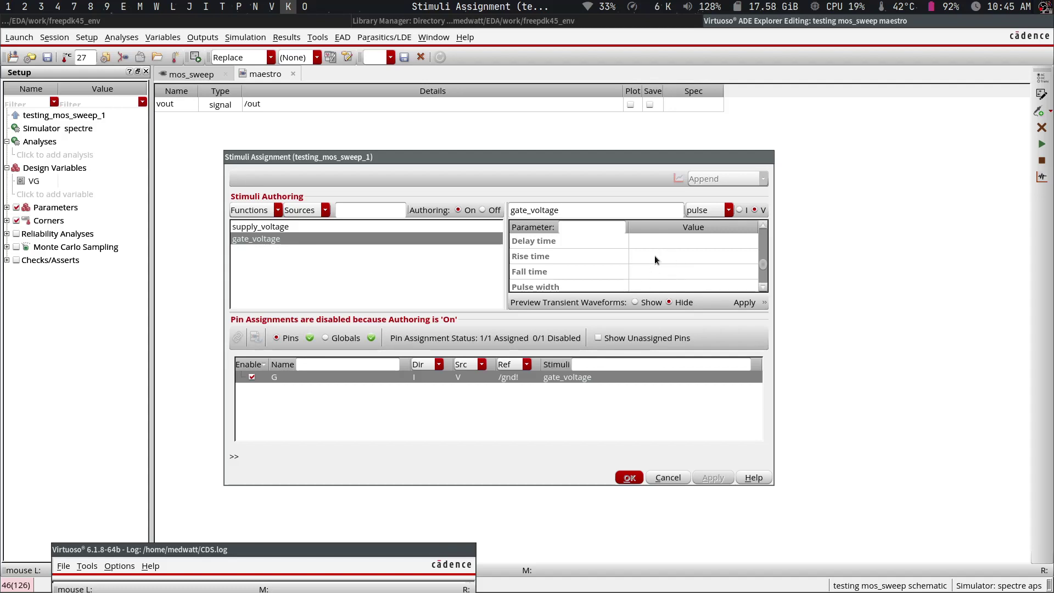
click(646, 303)
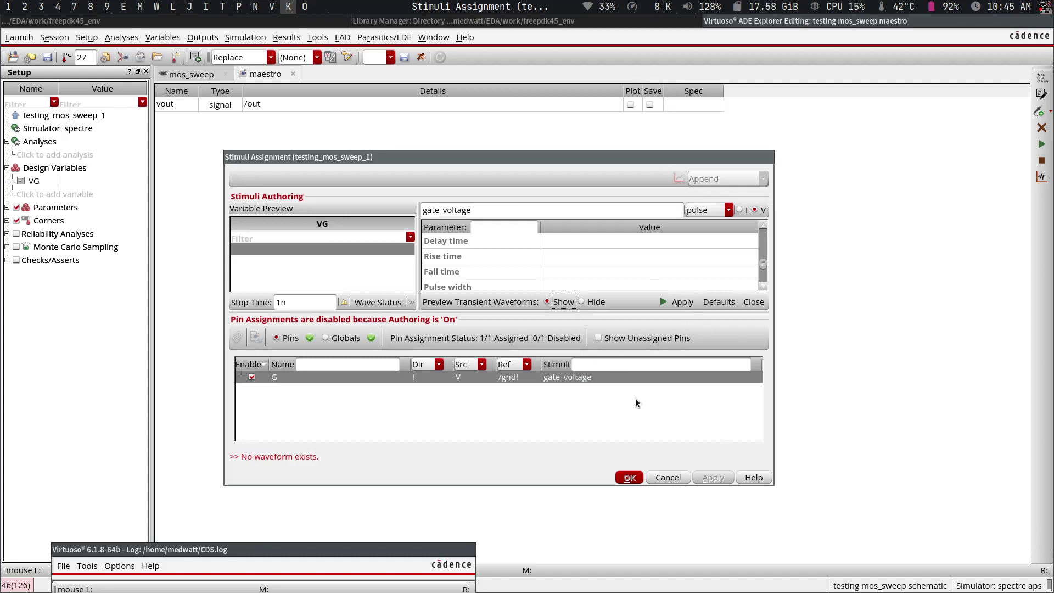
click(593, 303)
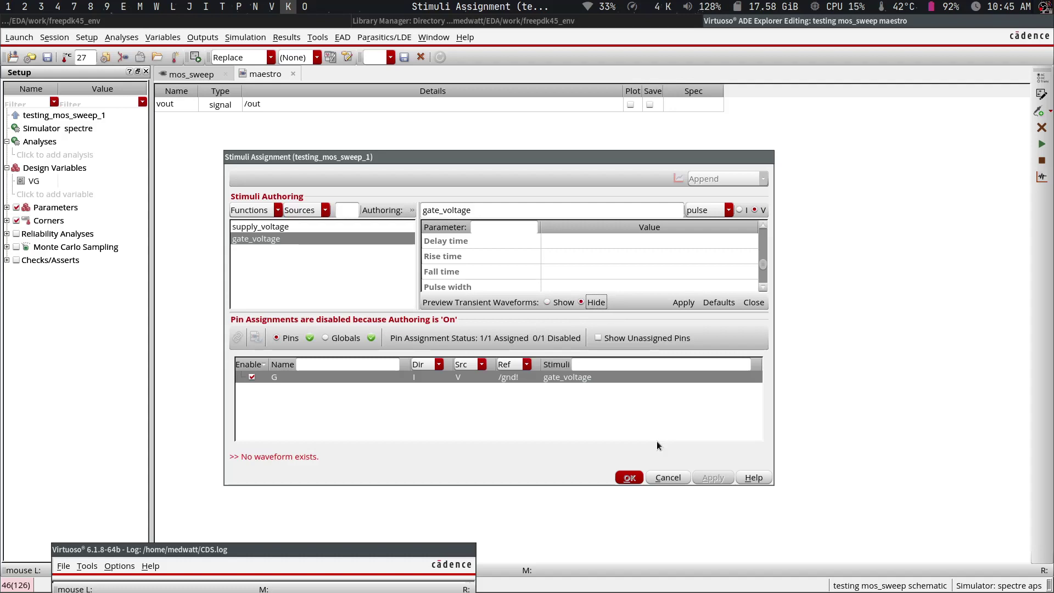
click(668, 478)
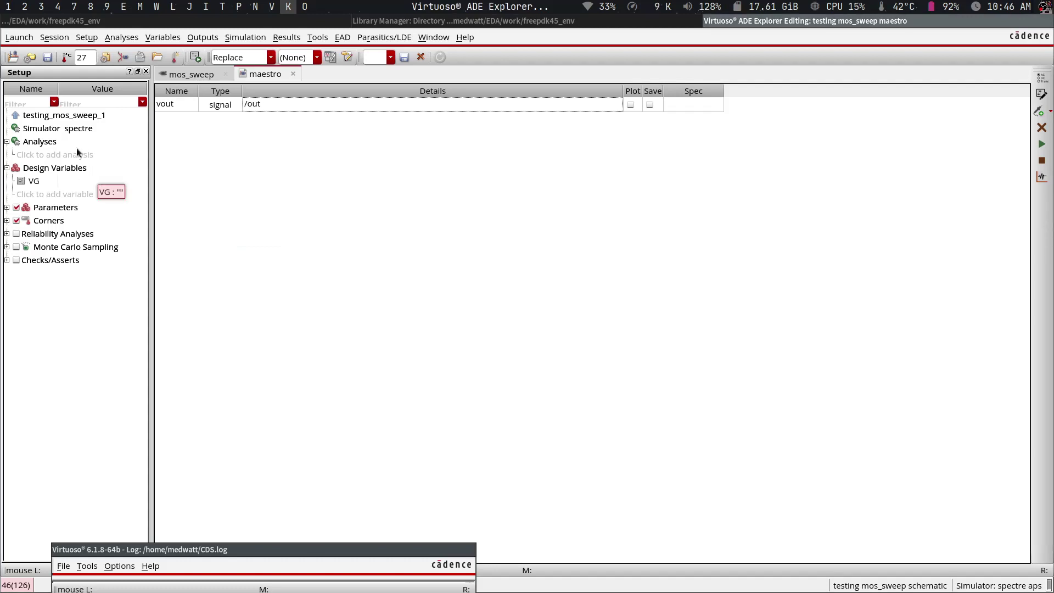
- Set the design variable VG to 0.5 in the maestro setup
click(76, 176)
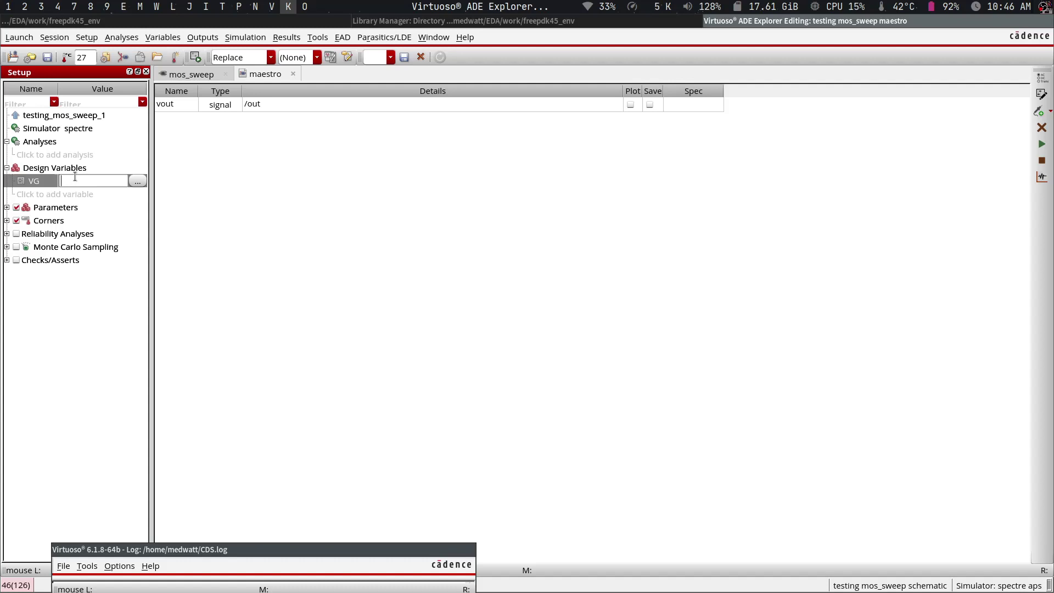
click(201, 75)
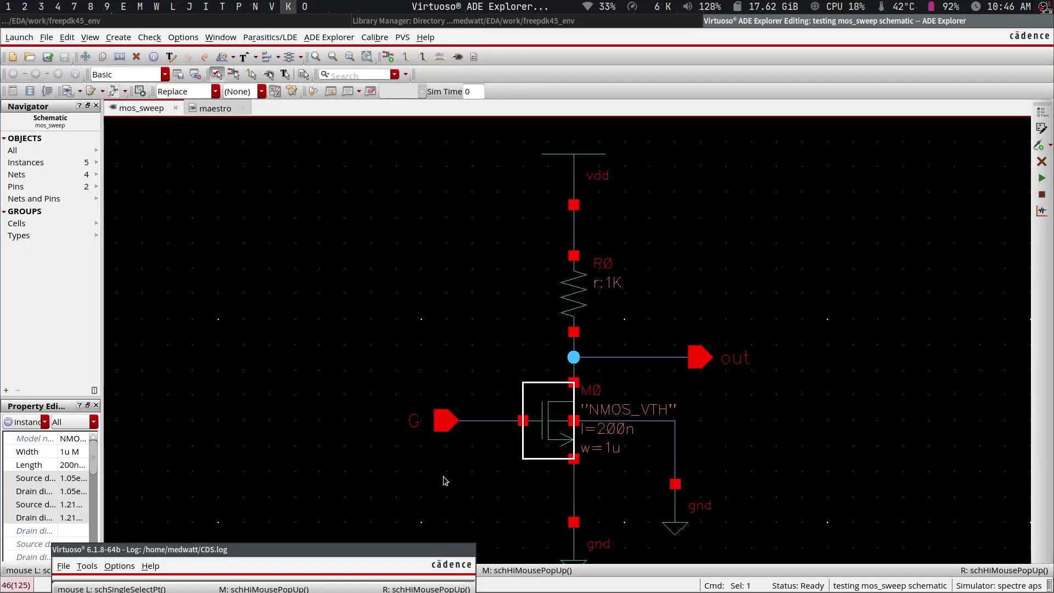
click(215, 108)
click(95, 182)
click(95, 183)
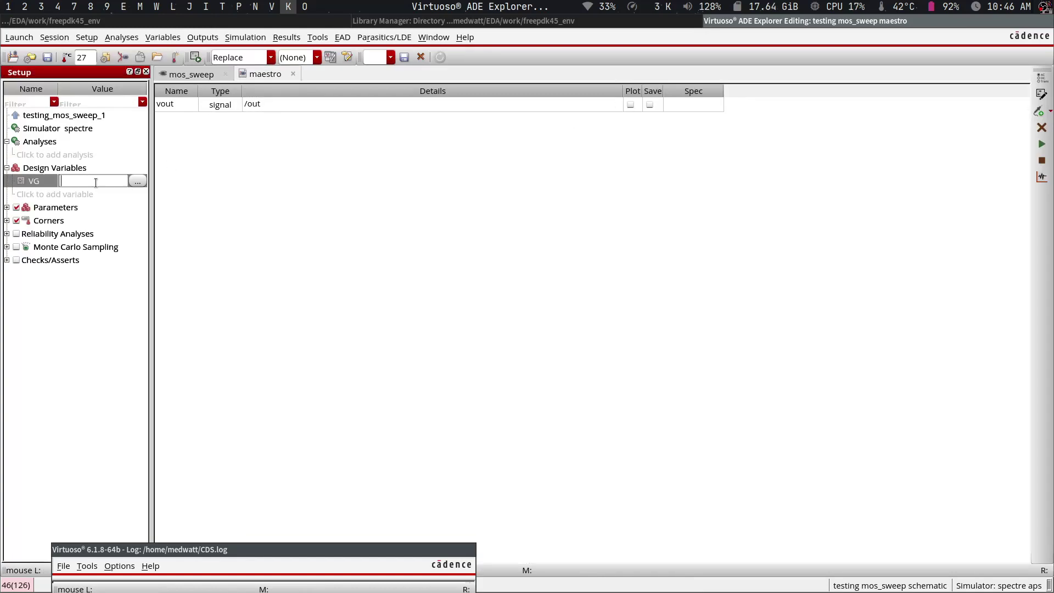
text(0.5)
key(Return)
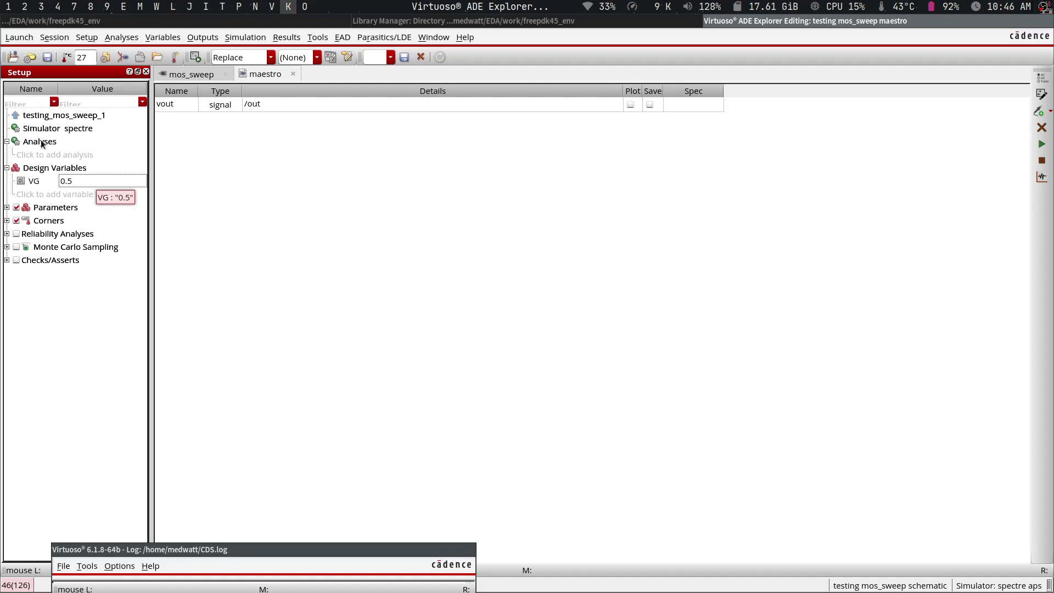
- Start a dc analysis that saves the DC operating point and uses design variable VG as the sweep variable
click(186, 75)
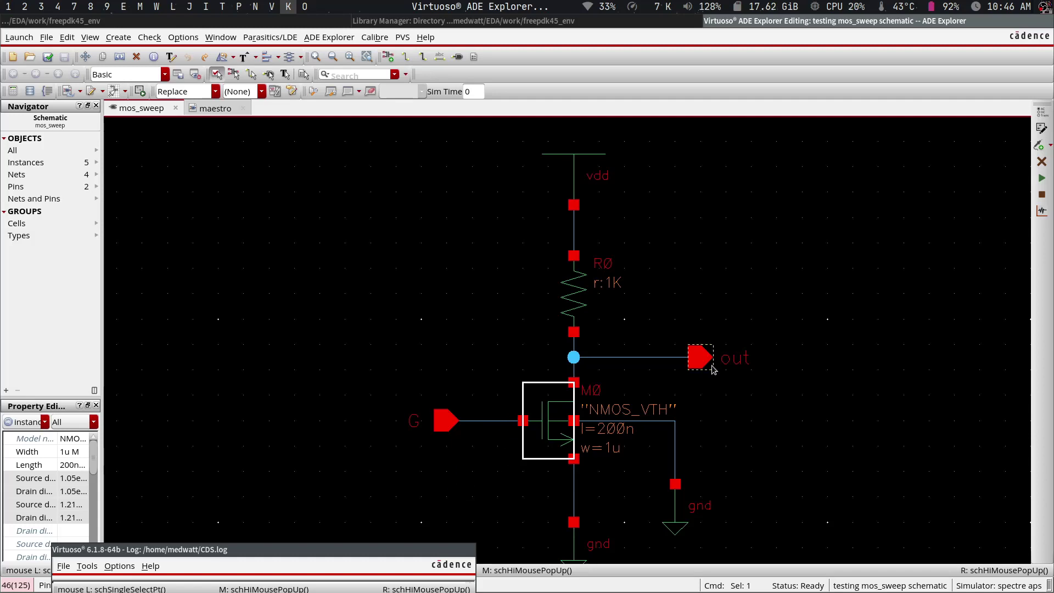
click(212, 109)
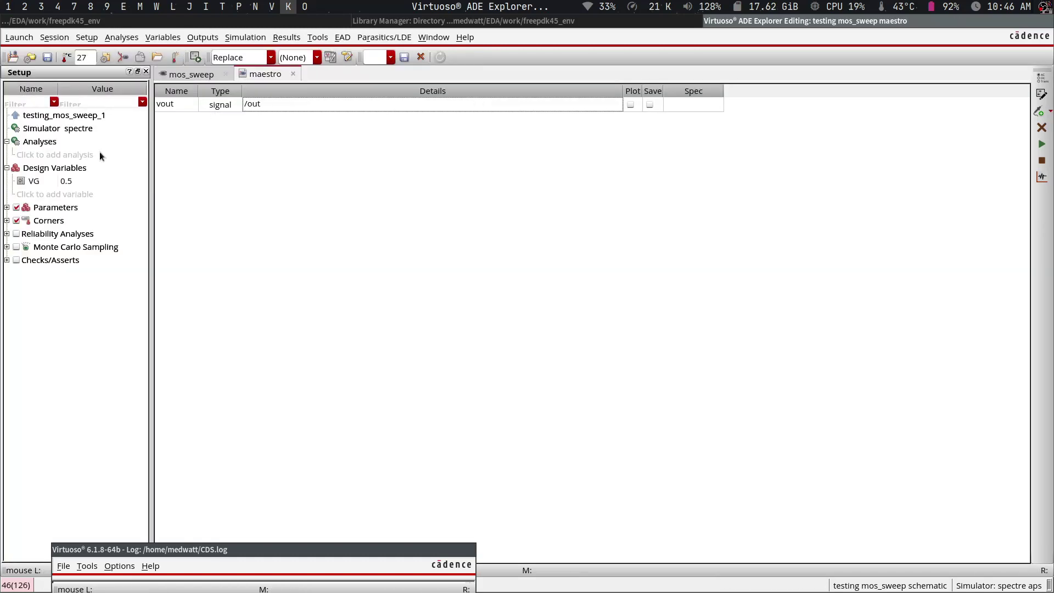
click(63, 154)
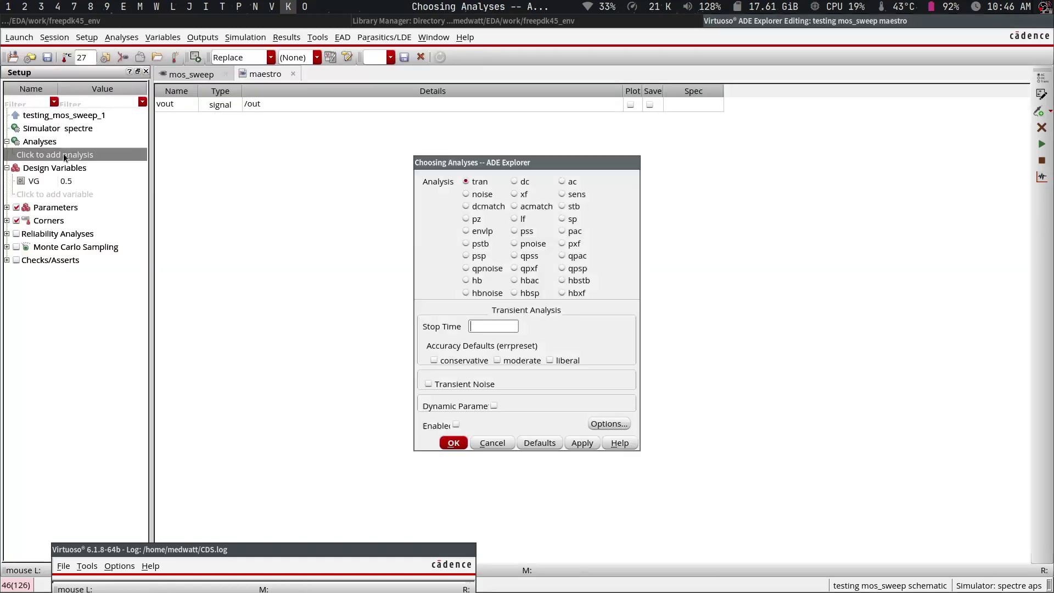
click(514, 182)
click(521, 324)
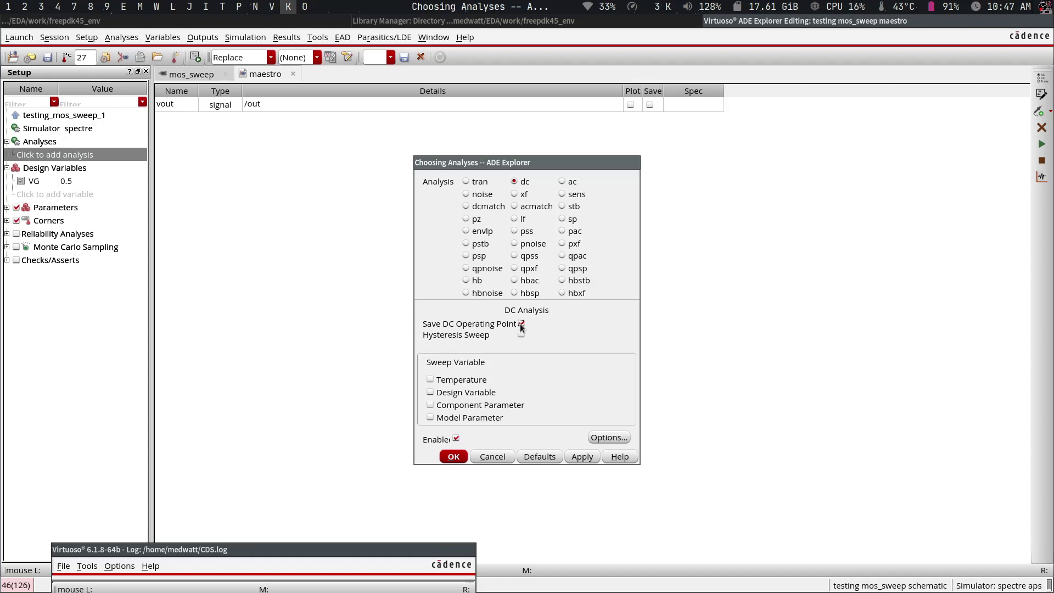
click(470, 393)
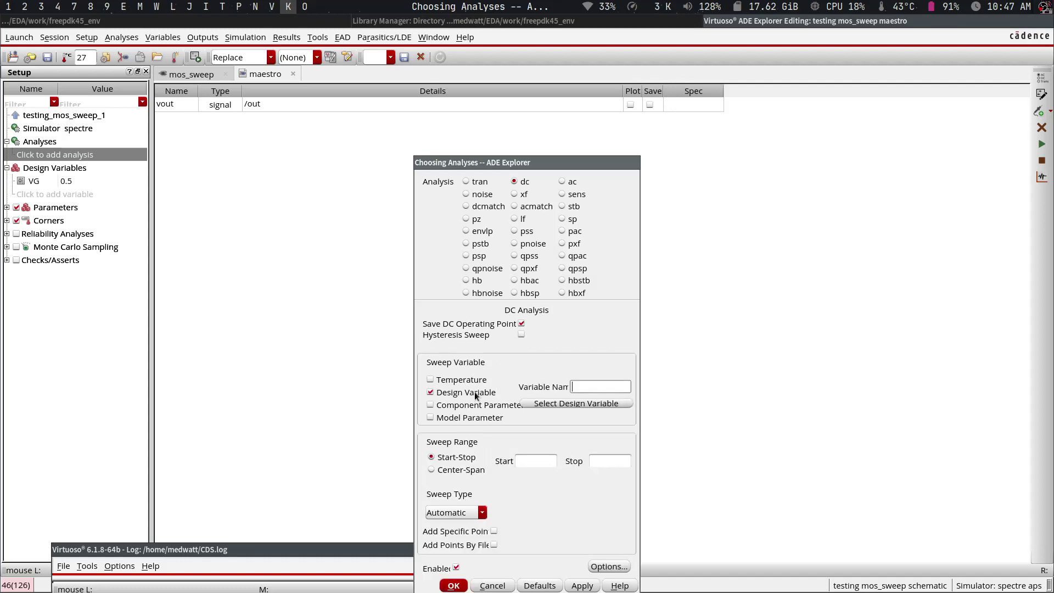
click(584, 404)
double_click(446, 205)
drag(552, 165, 540, 113)
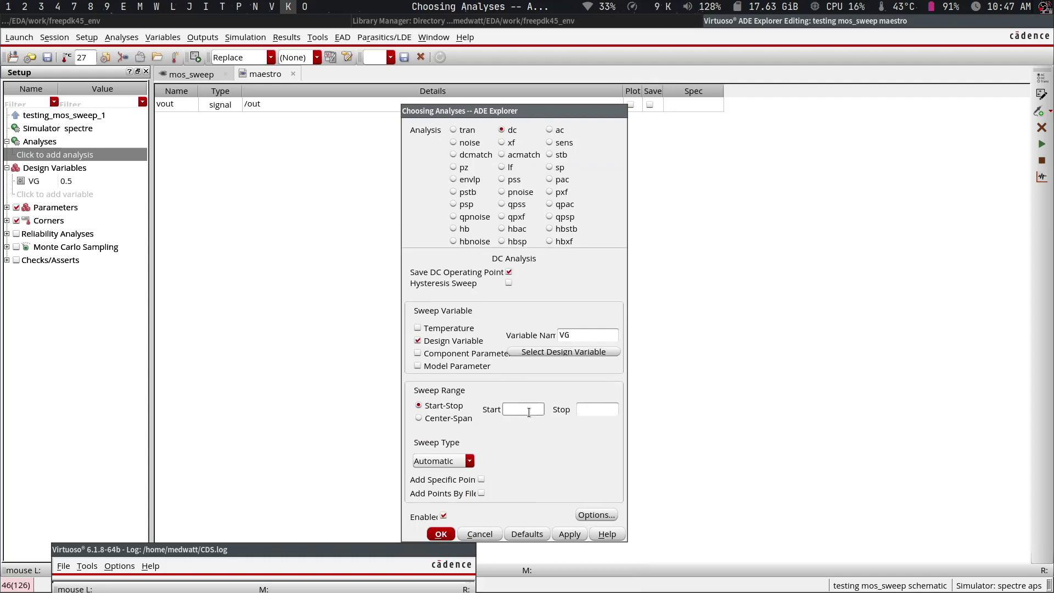
- Set the VG sweep range from 0 to 1 with a linear step size of 0.01 and confirm the dc analysis
text(0)
click(596, 406)
text(1)
click(460, 464)
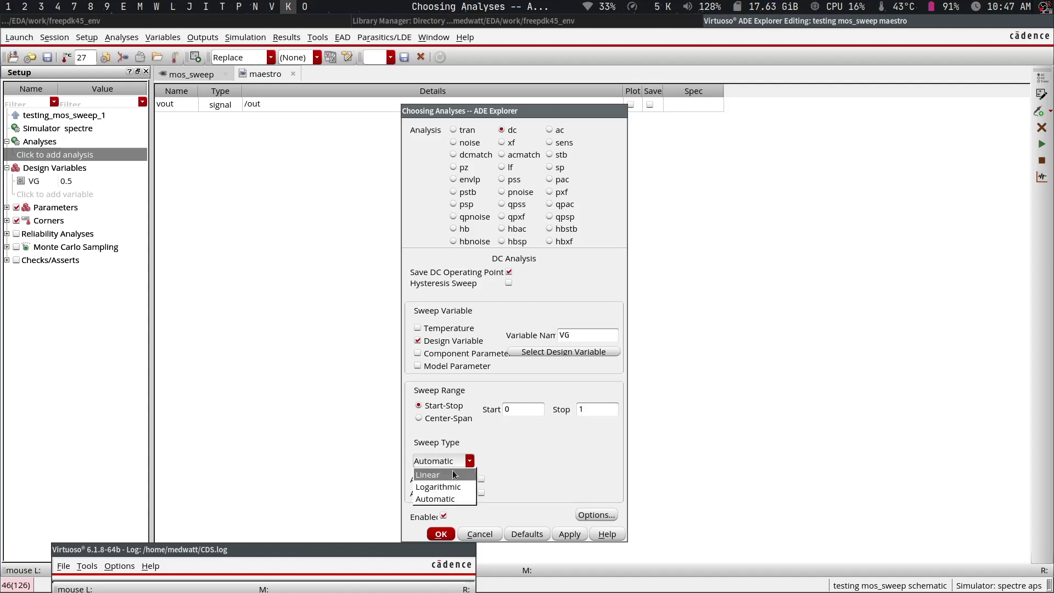
click(452, 473)
text(0.01)
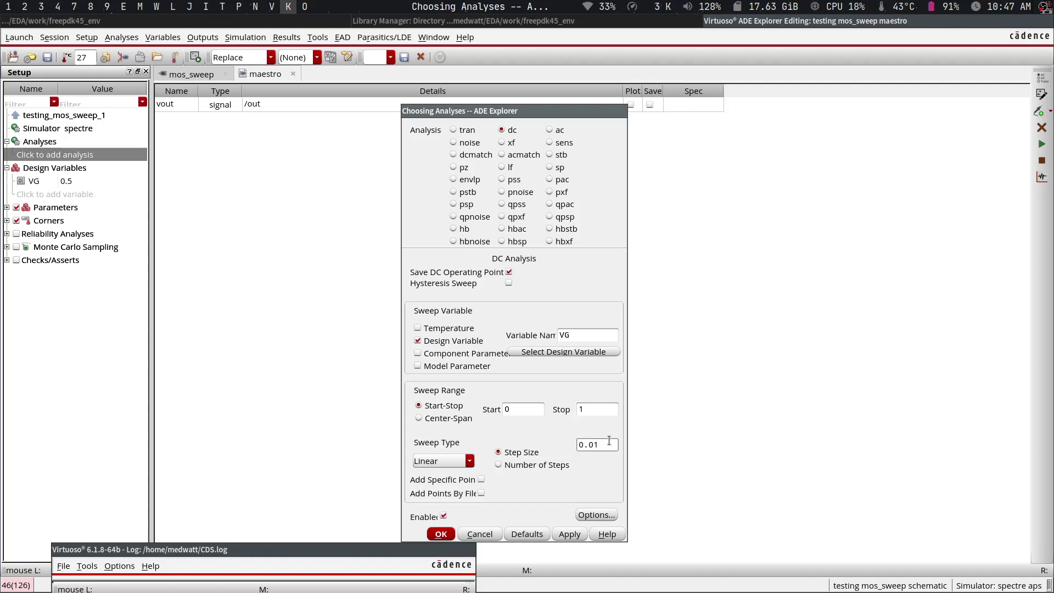
click(569, 534)
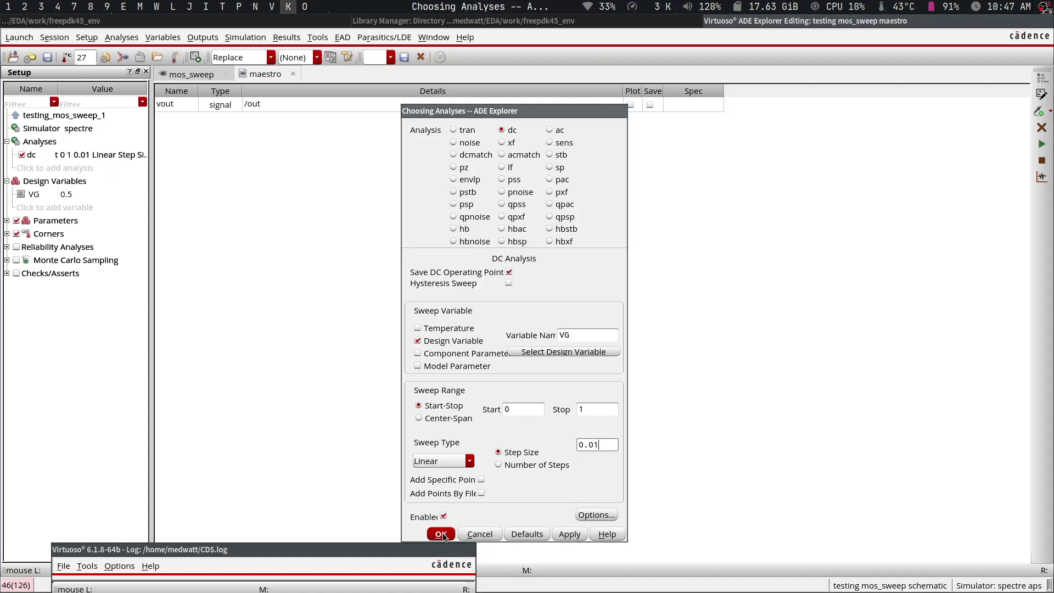
click(440, 534)
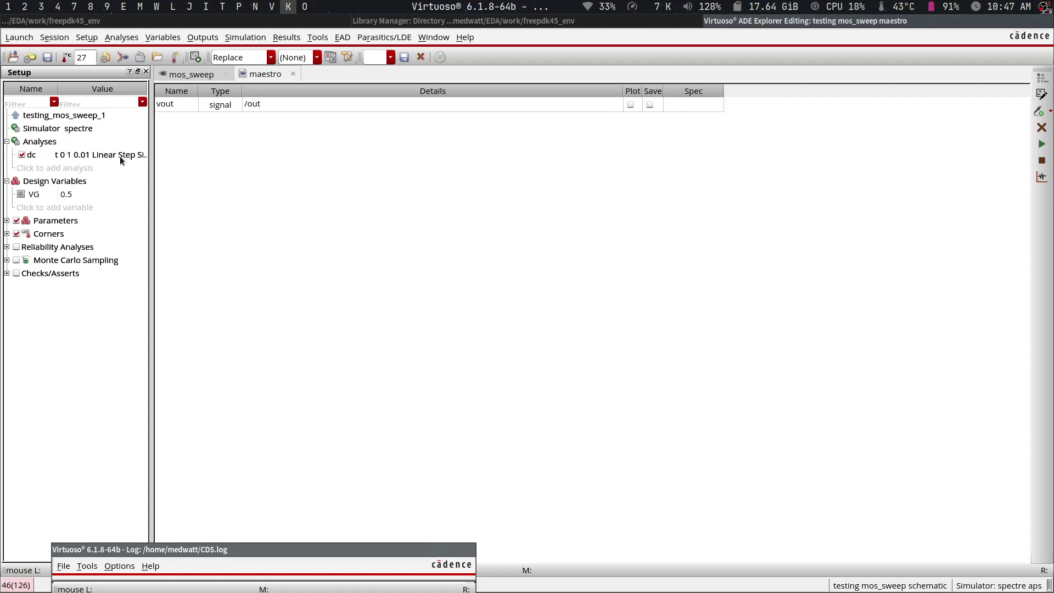
click(130, 37)
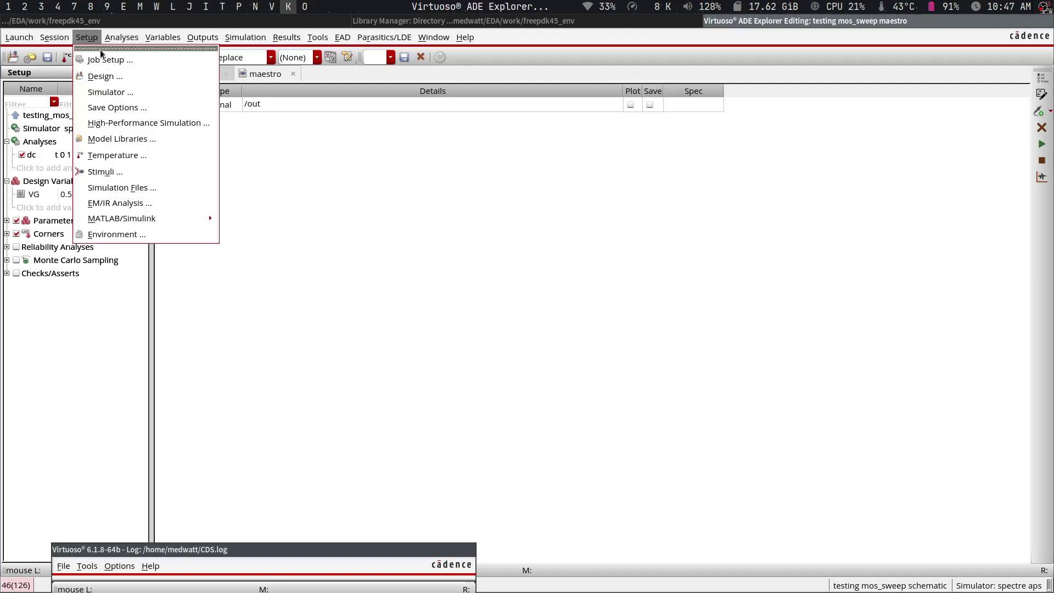
click(436, 246)
click(203, 74)
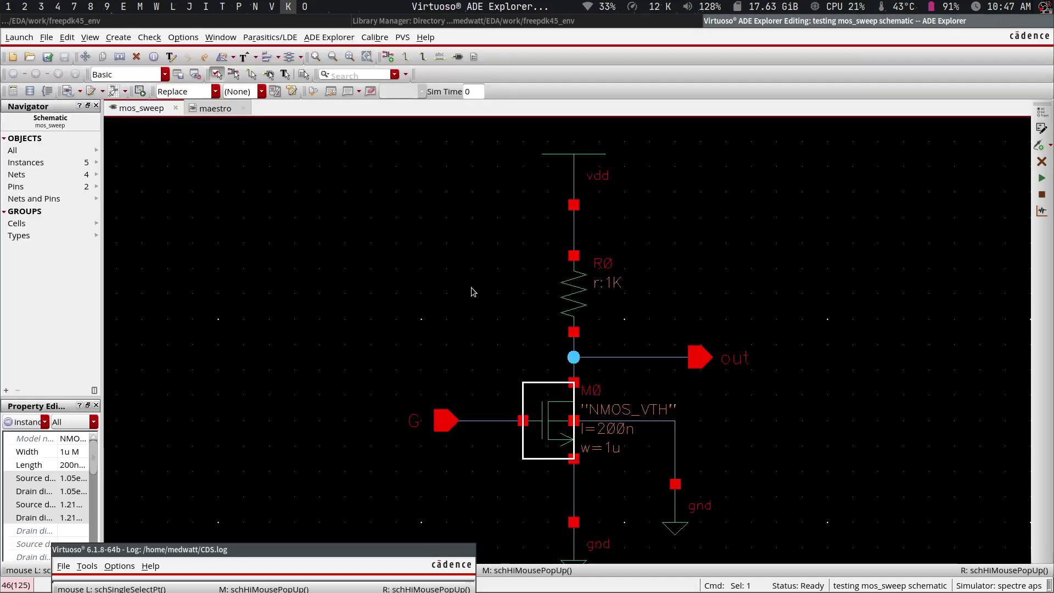
click(209, 107)
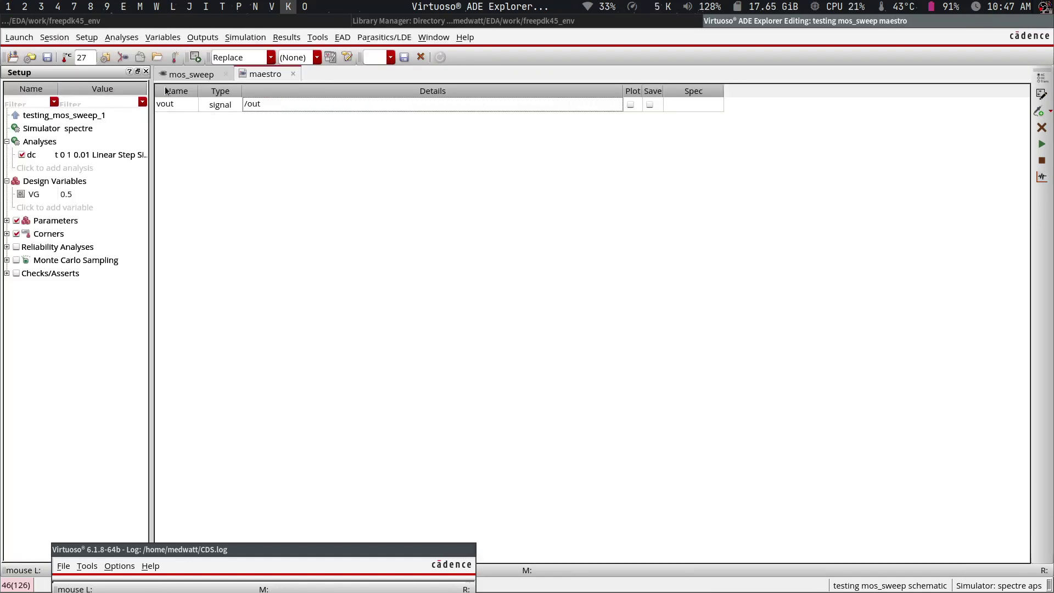
- Add all the NMOS, PMOS and freepdk45_vtl model files from the models_nom folder to the model library setup
click(85, 38)
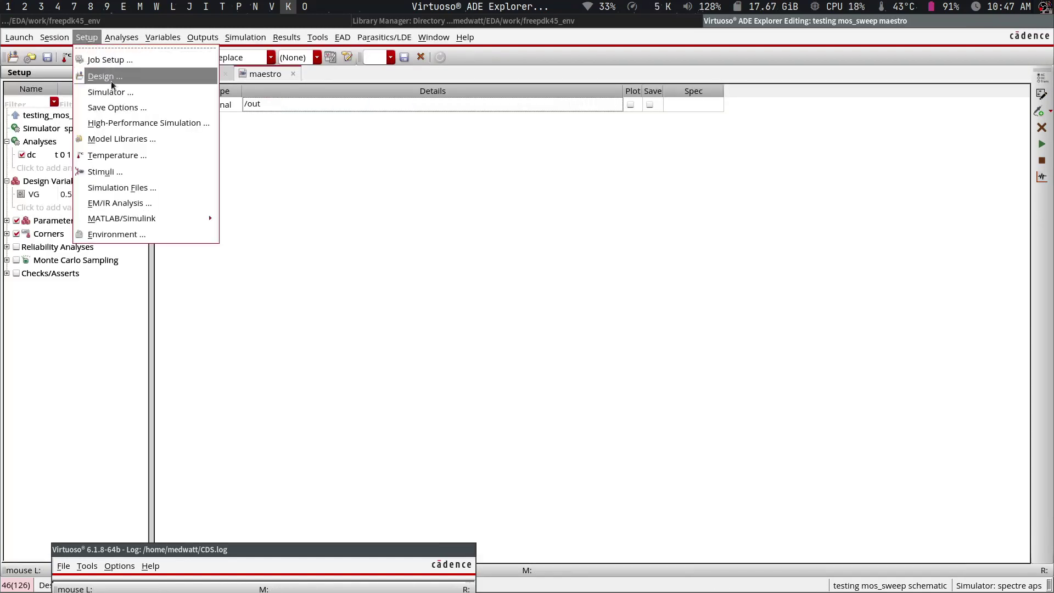
click(121, 138)
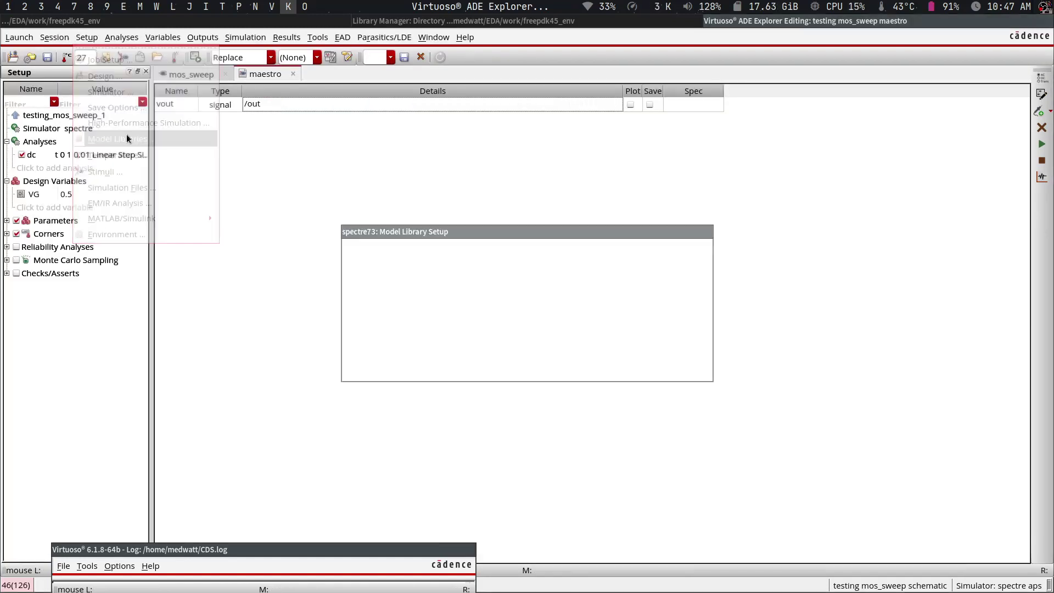
click(594, 274)
click(596, 275)
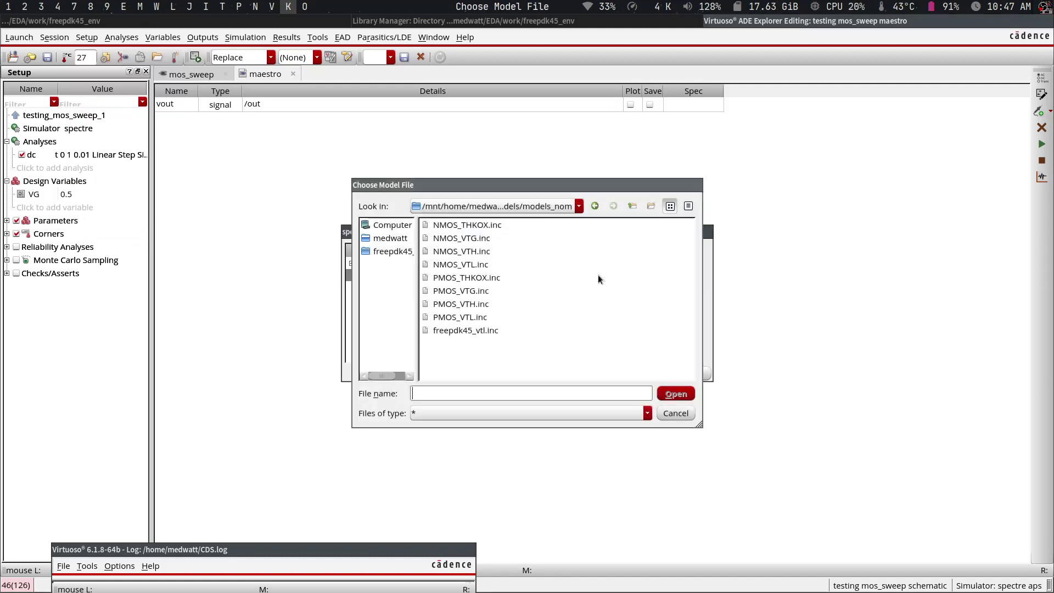
key(ctrl+a)
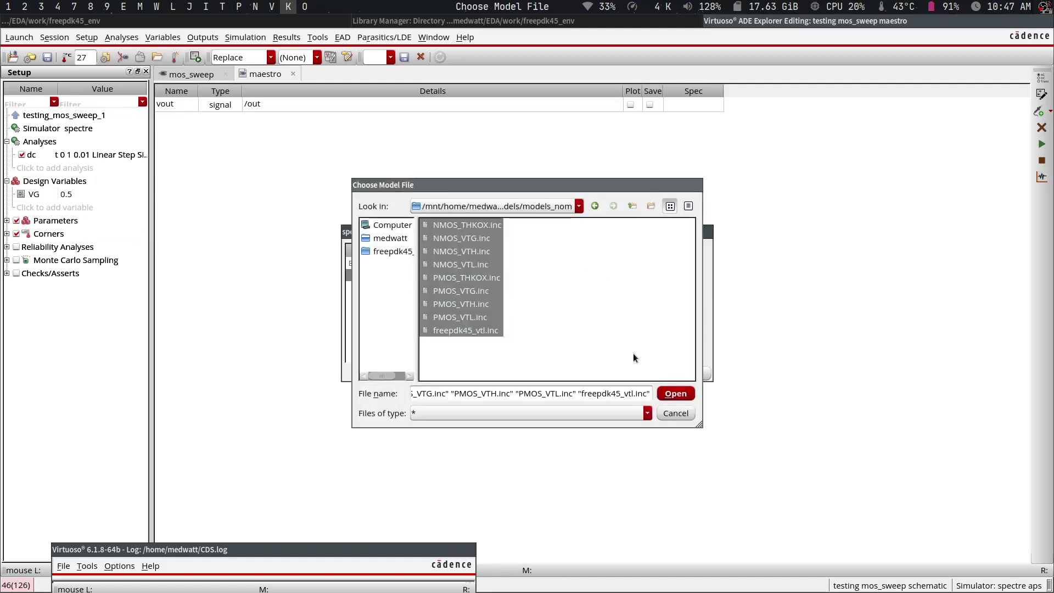
click(674, 394)
click(564, 371)
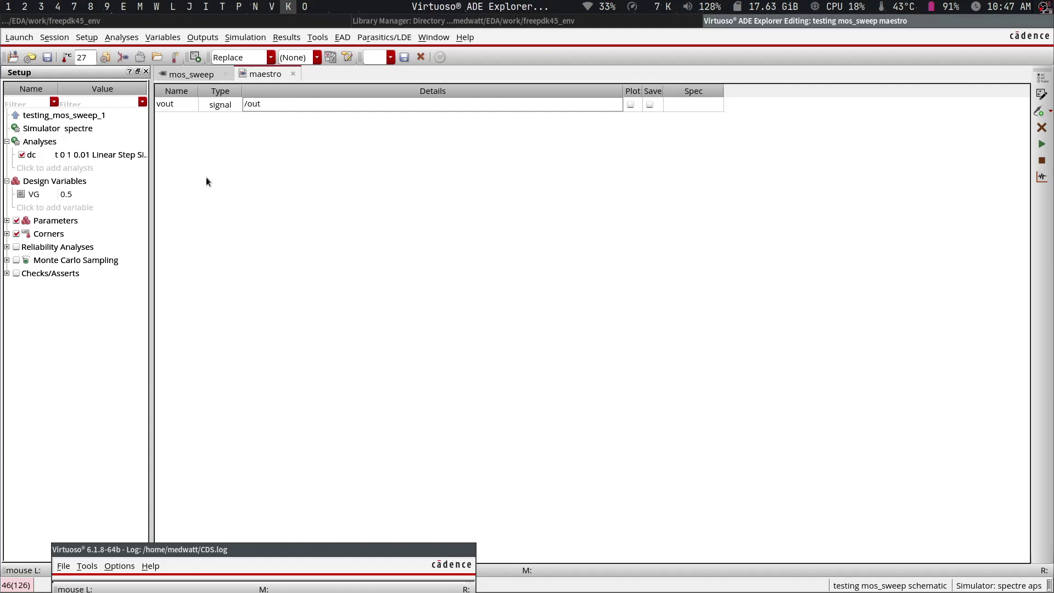
- Set the job control mode to ICRP in the job policy and run the simulation
click(120, 38)
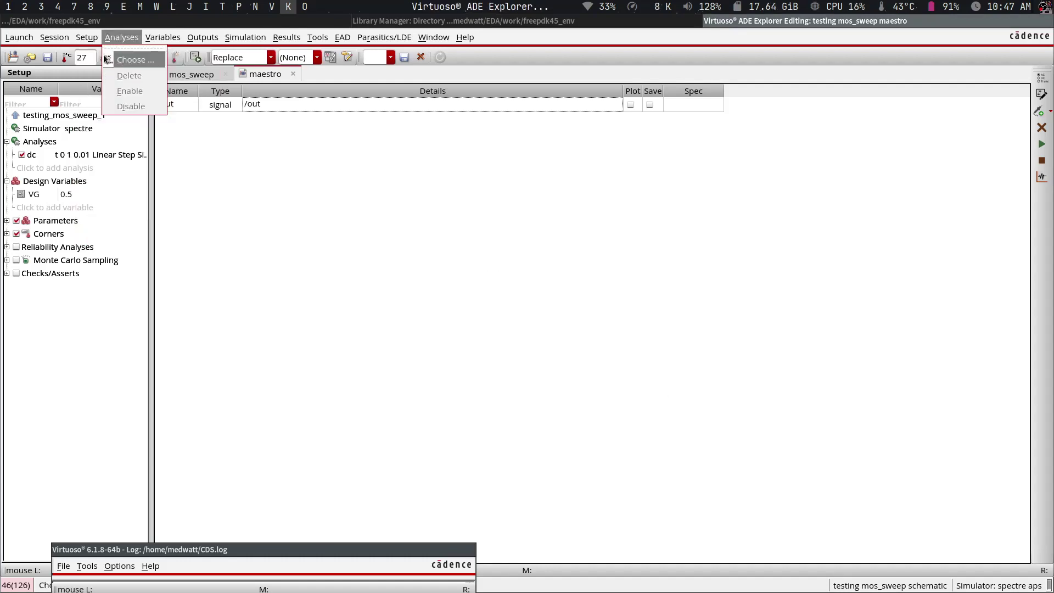
click(109, 57)
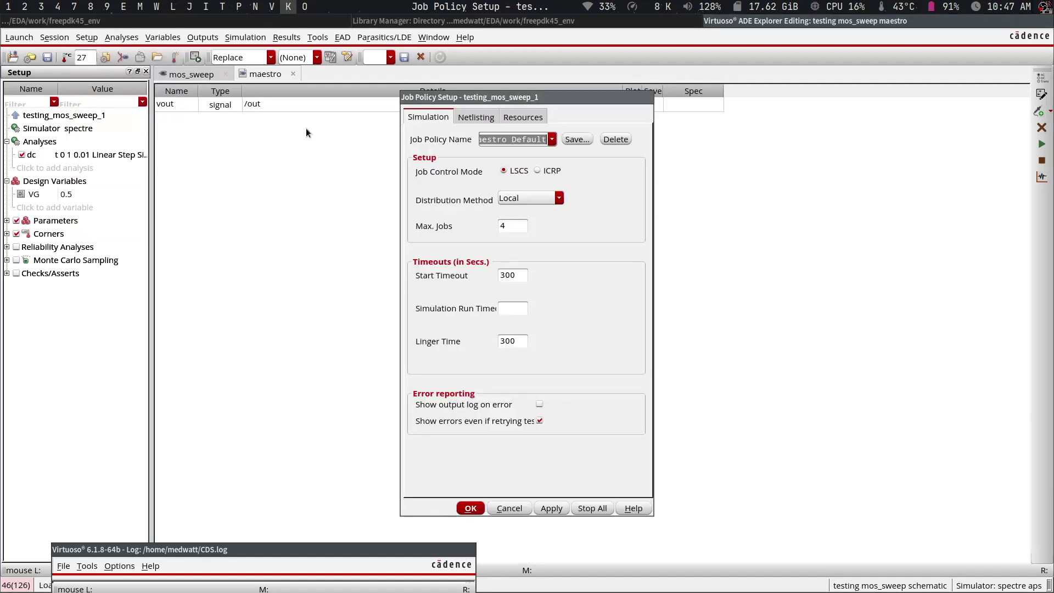
click(537, 171)
click(471, 508)
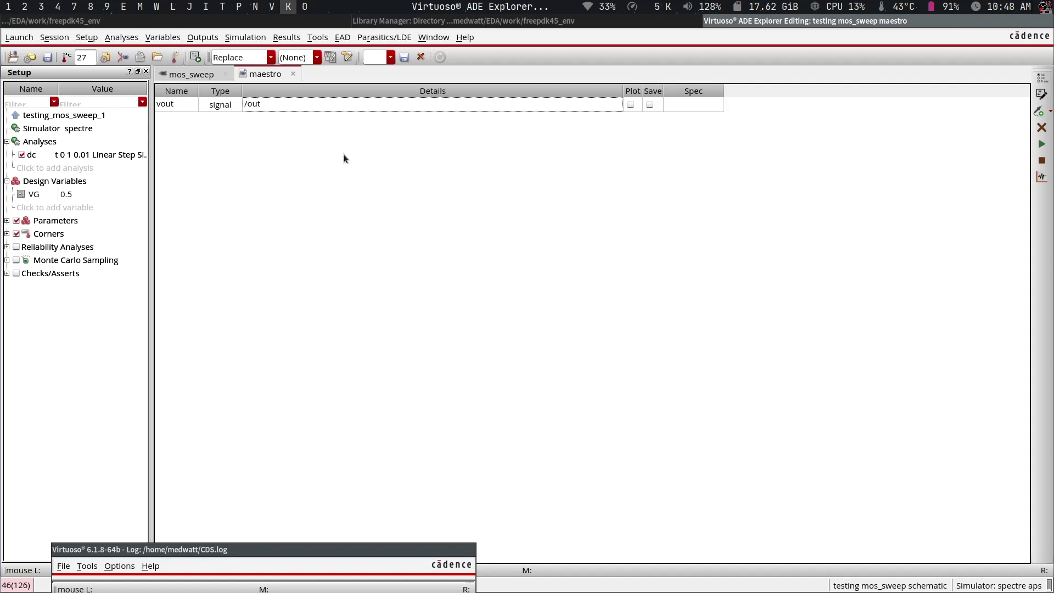
click(1041, 144)
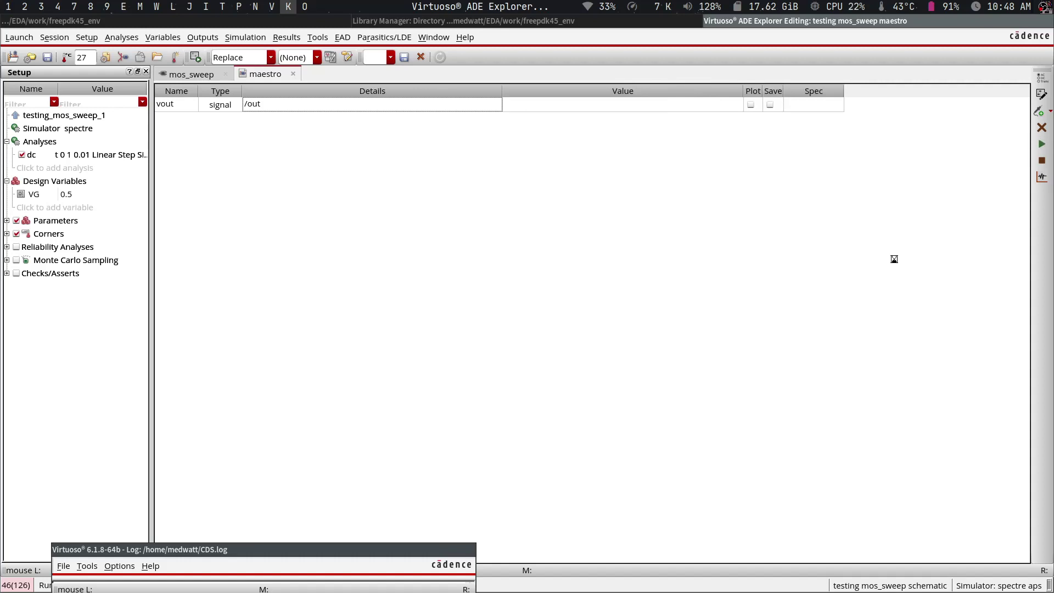
- Enable plotting and saving for the vout output and run the simulation to plot /out against VG
click(751, 105)
click(770, 105)
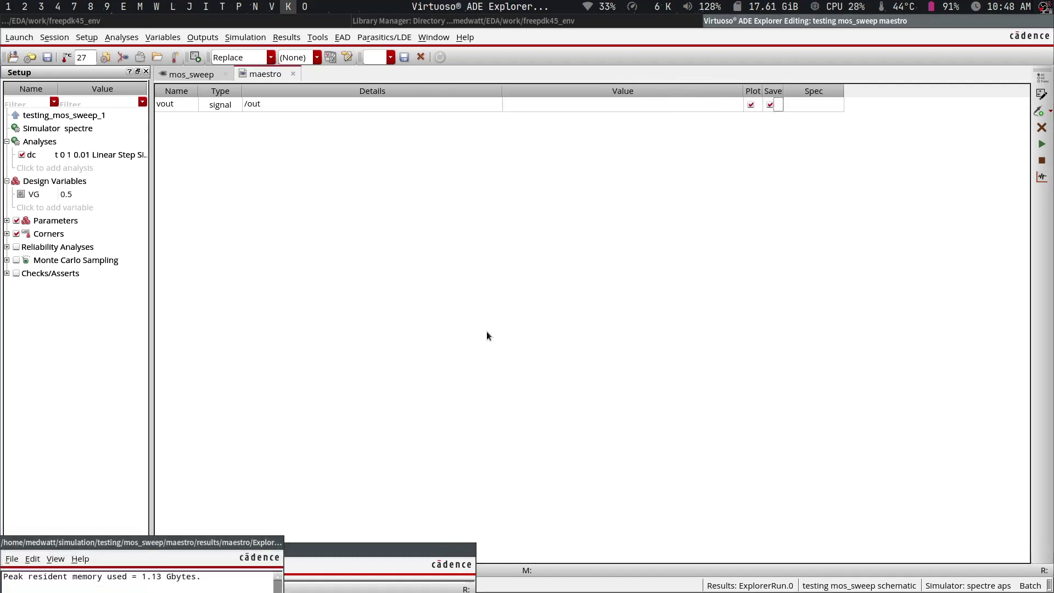
click(1040, 145)
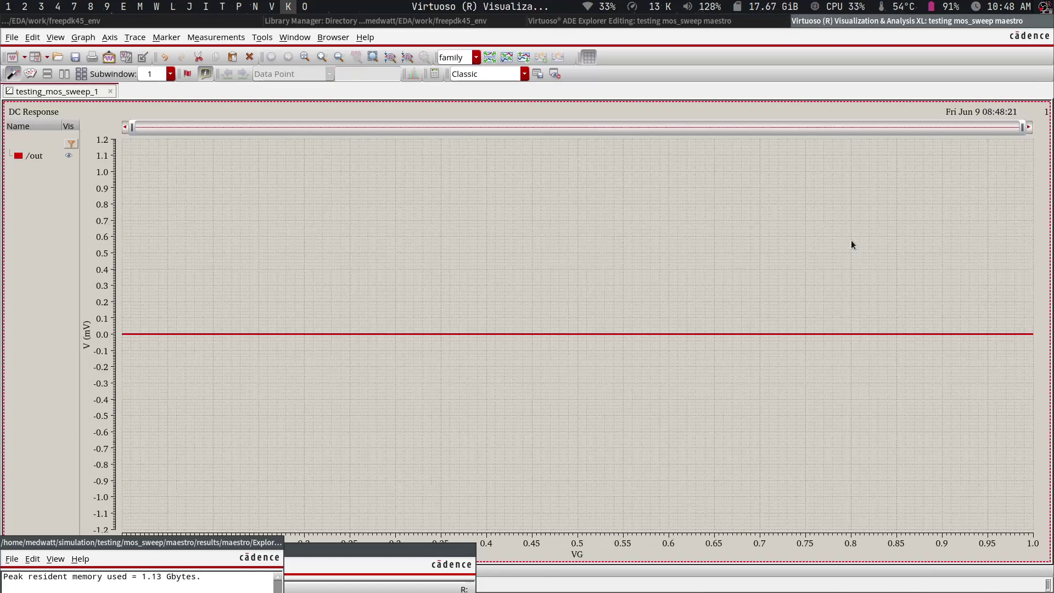
mouse_move(772, 334)
- Assign the gate_voltage stimulus to pin G and apply the assignment despite the incomplete globals
click(733, 22)
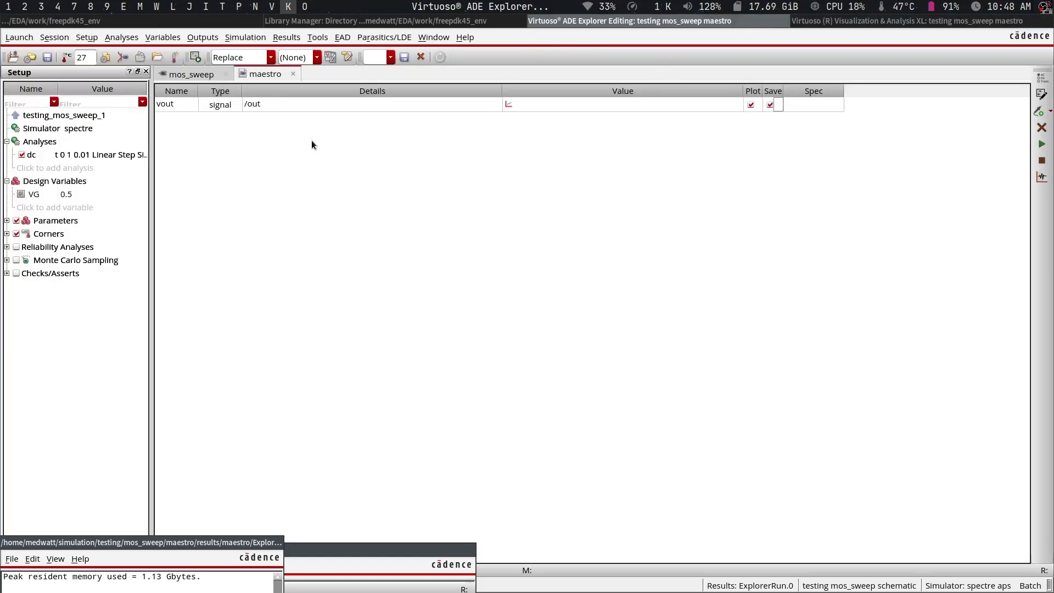
click(122, 58)
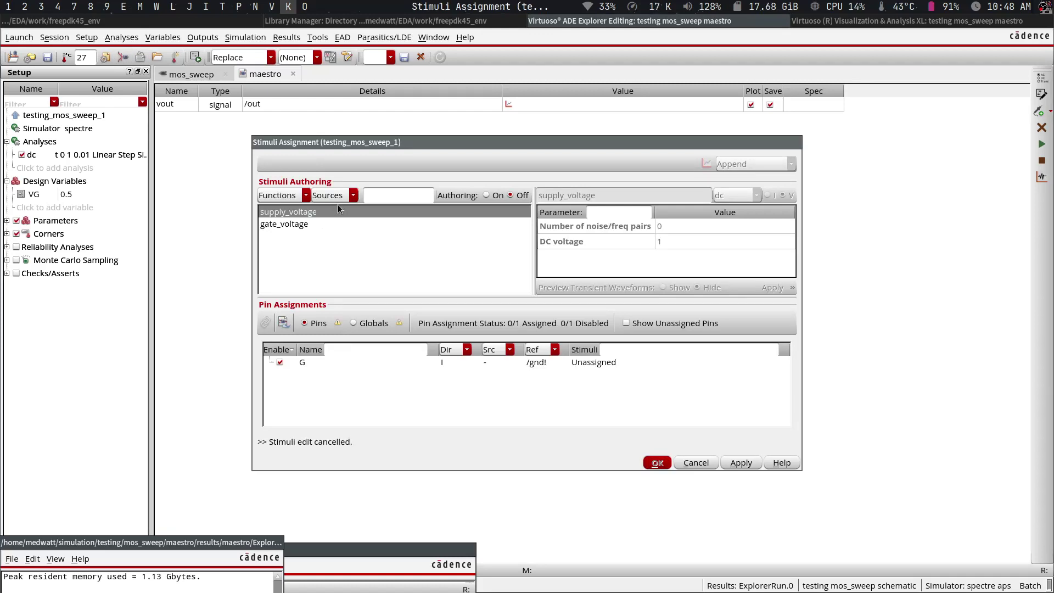
click(328, 222)
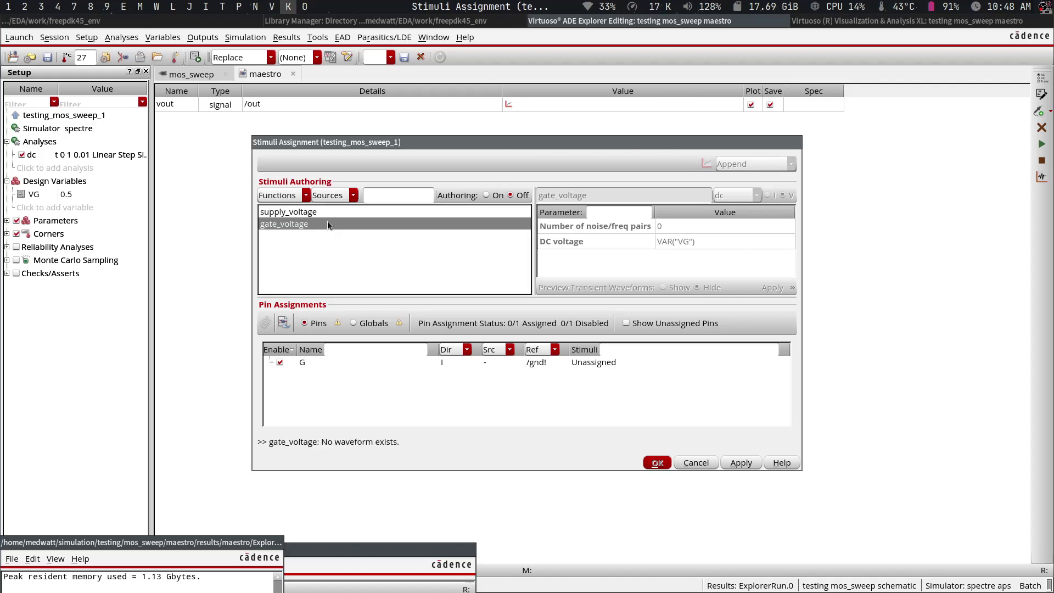
click(305, 364)
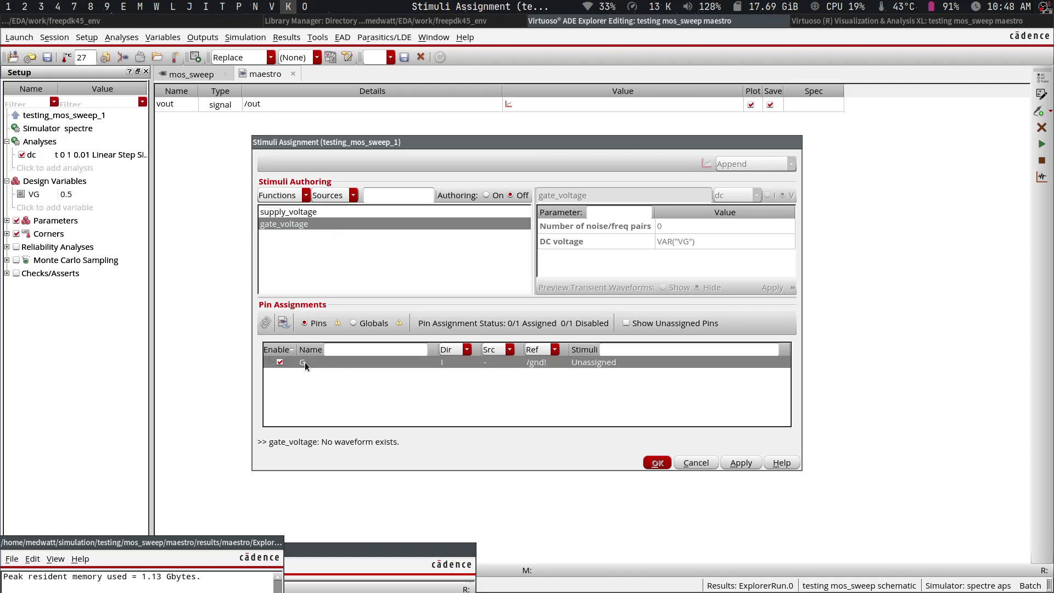
click(267, 322)
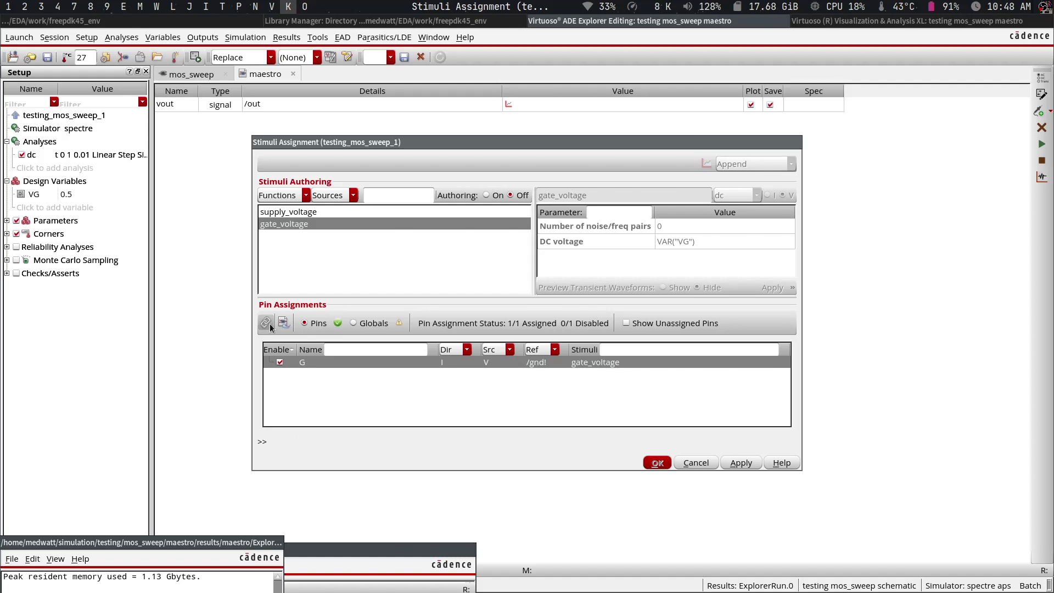
click(734, 464)
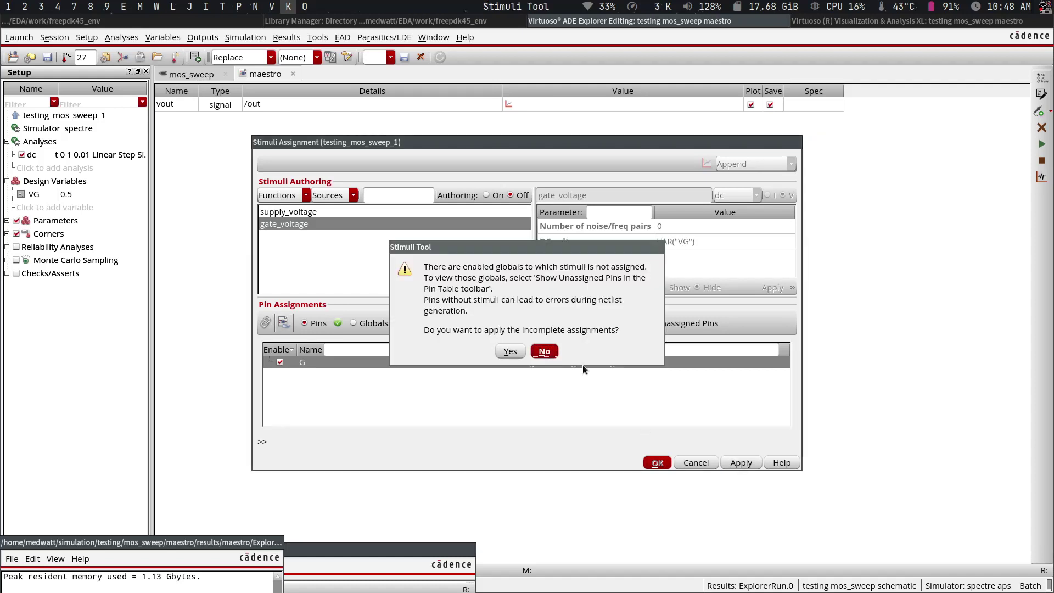
click(510, 352)
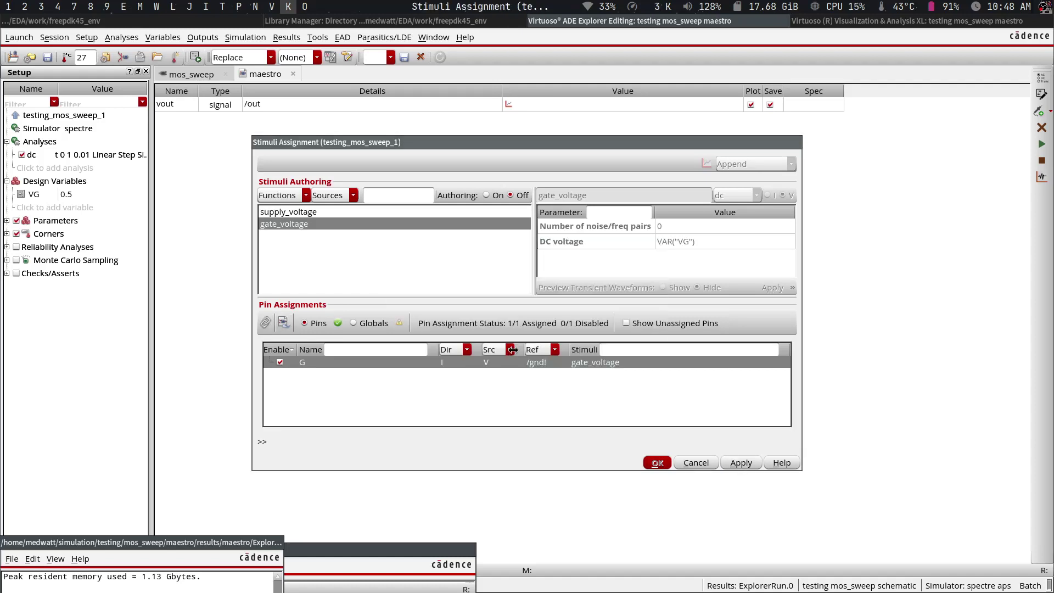
- Assign the supply_voltage stimulus to the global vdd!, confirm the stimuli assignments and rerun the simulation
click(354, 323)
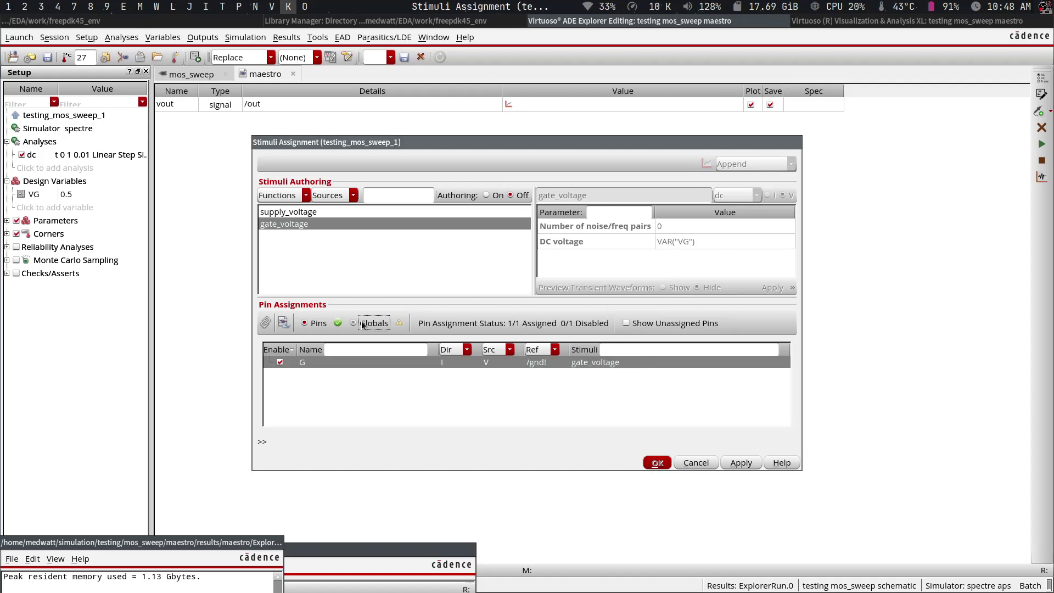
click(499, 362)
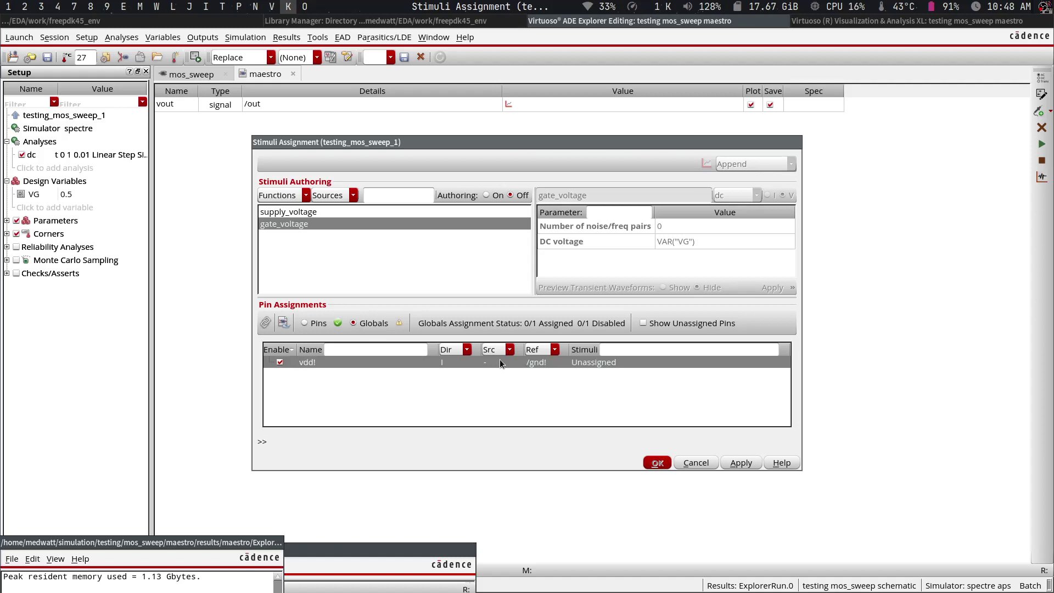
click(374, 211)
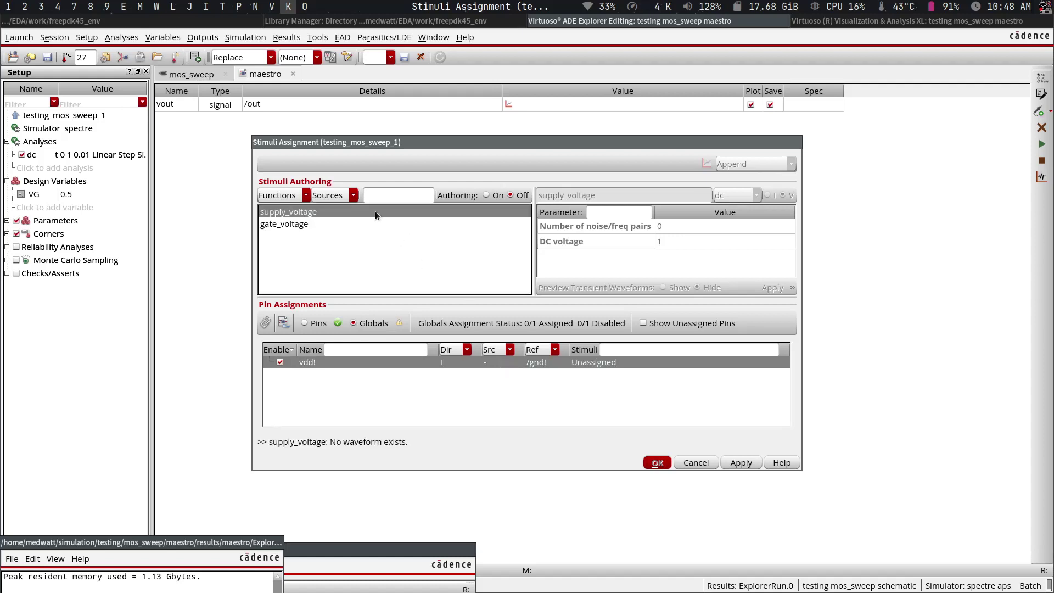
click(267, 323)
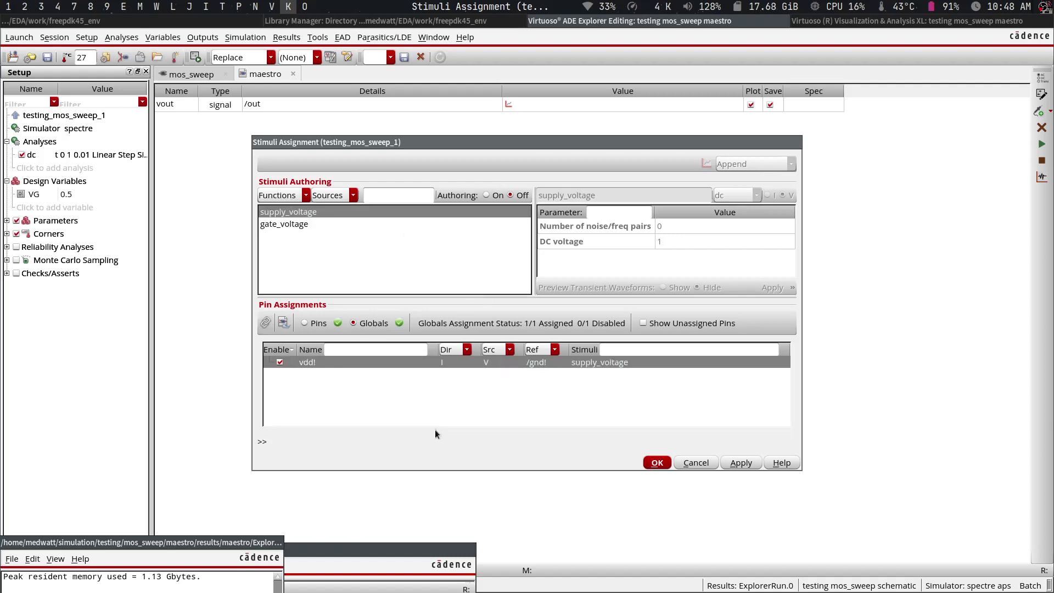
click(663, 464)
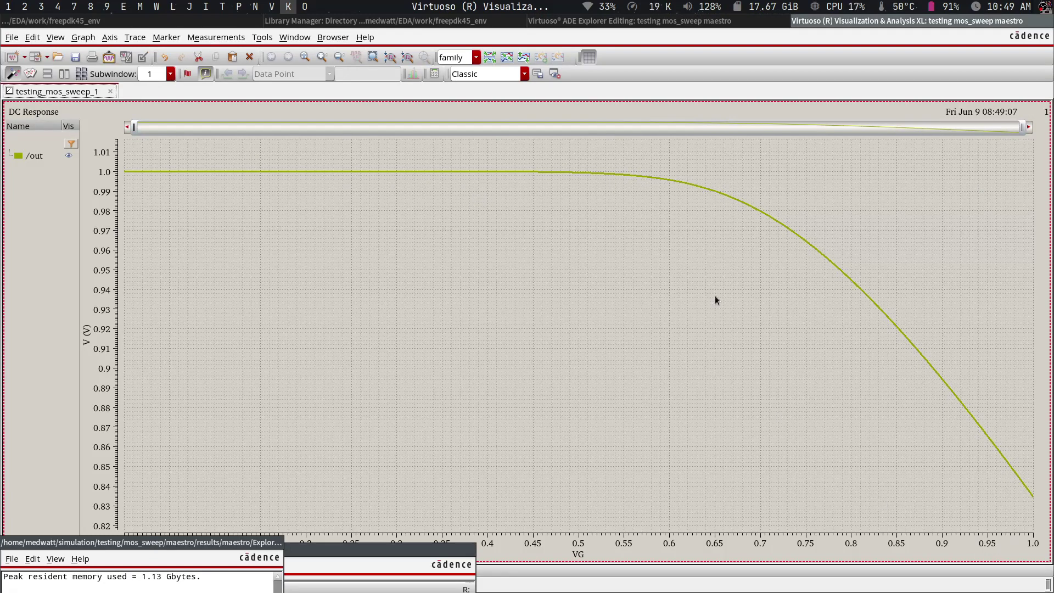
- Set the stop value of the dc analysis's VG sweep to 2 and rerun the simulation to replot /out
click(634, 21)
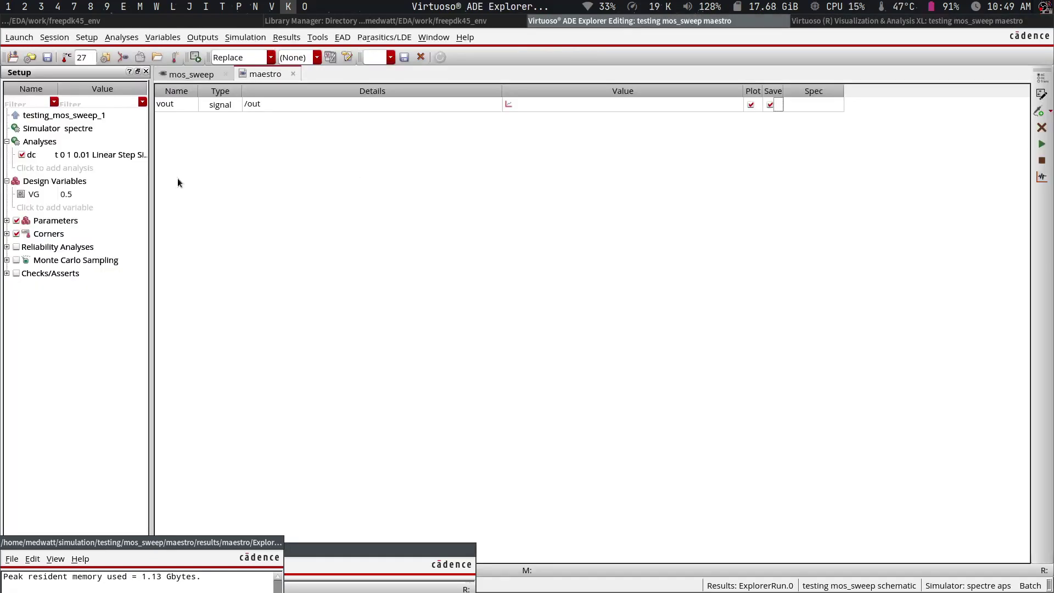
double_click(101, 156)
double_click(618, 389)
text(2)
click(453, 514)
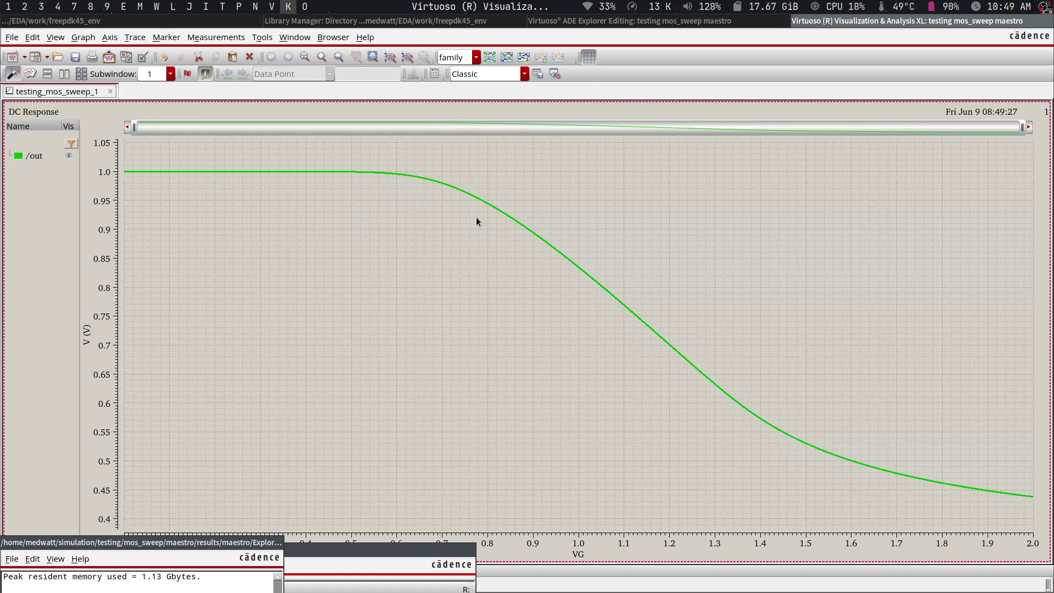
mouse_move(877, 473)
click(680, 22)
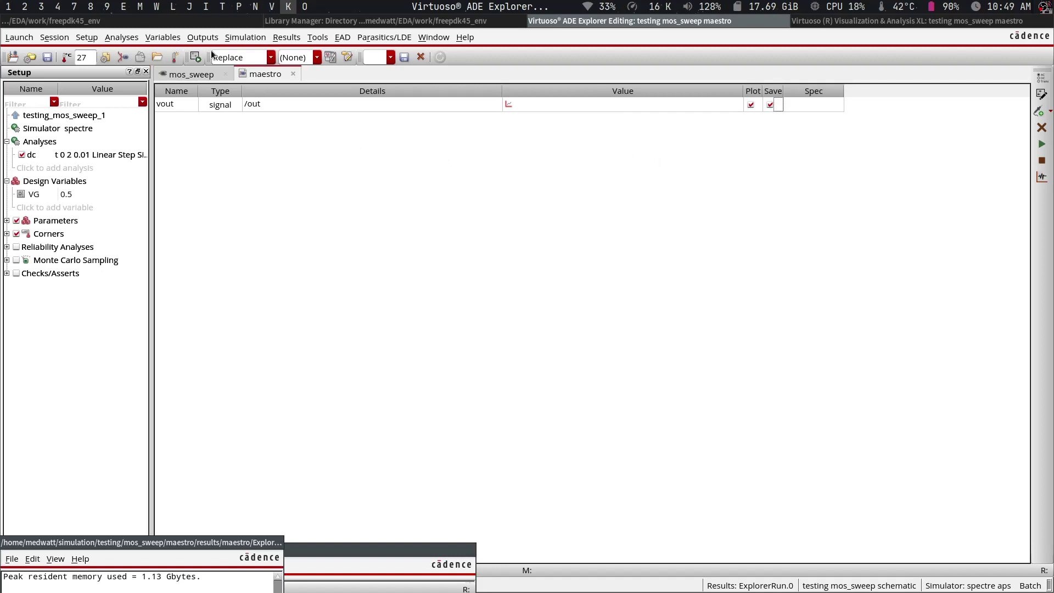
click(199, 38)
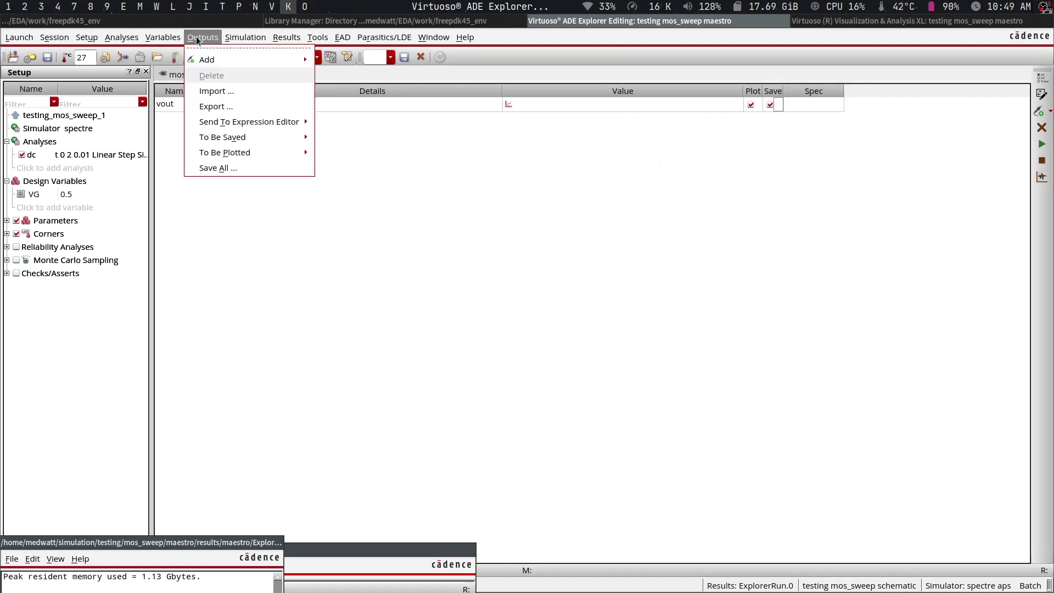
click(604, 173)
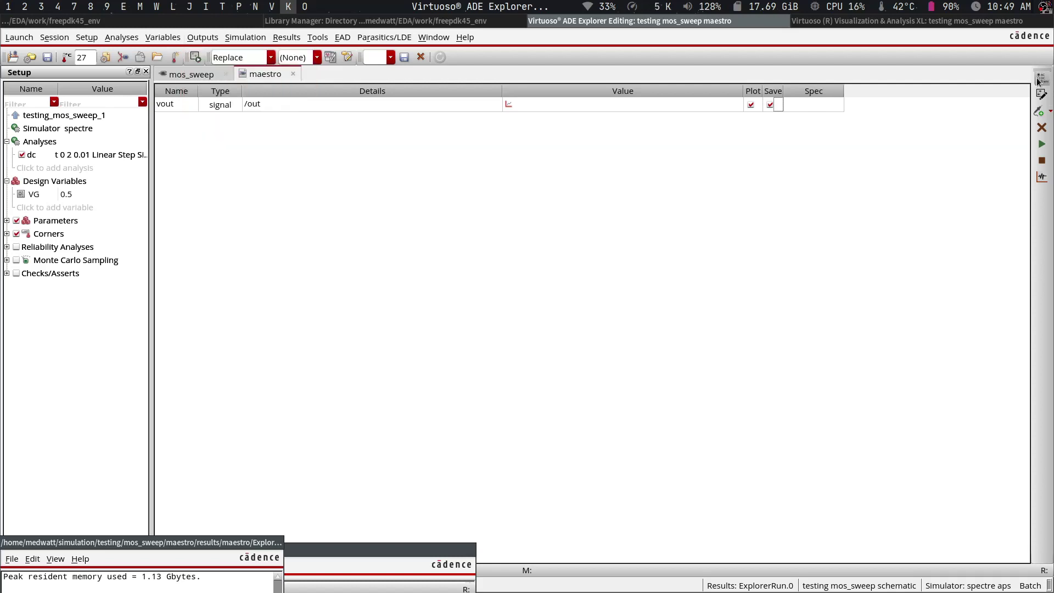
click(1049, 111)
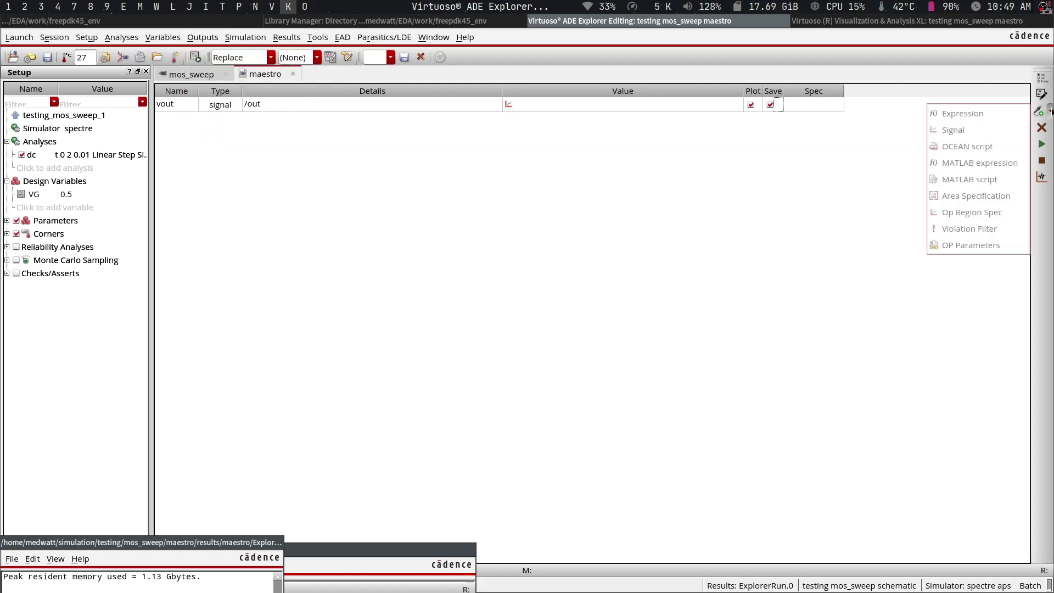
click(953, 130)
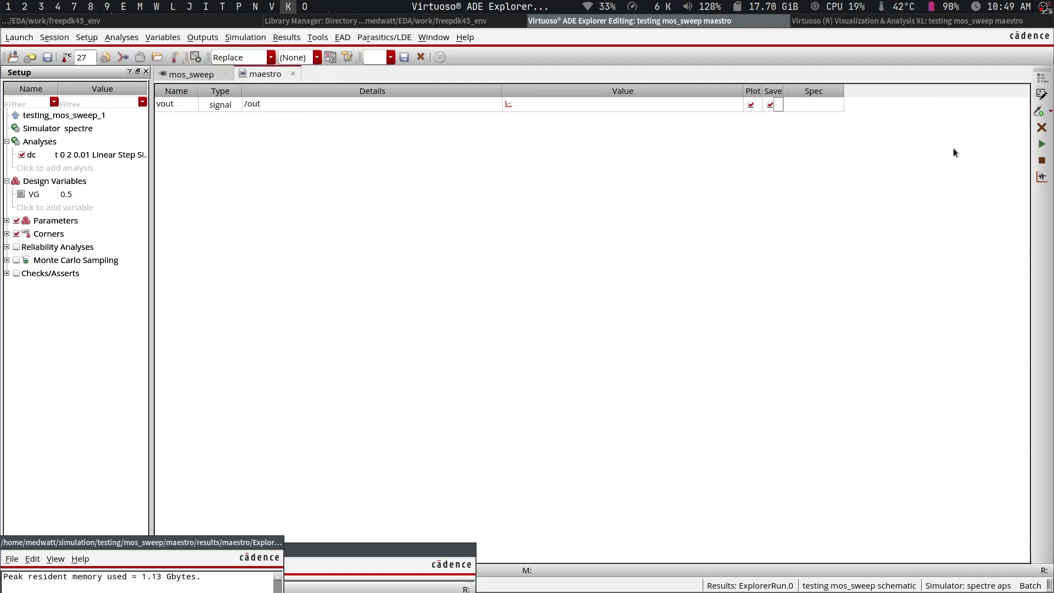
click(1040, 95)
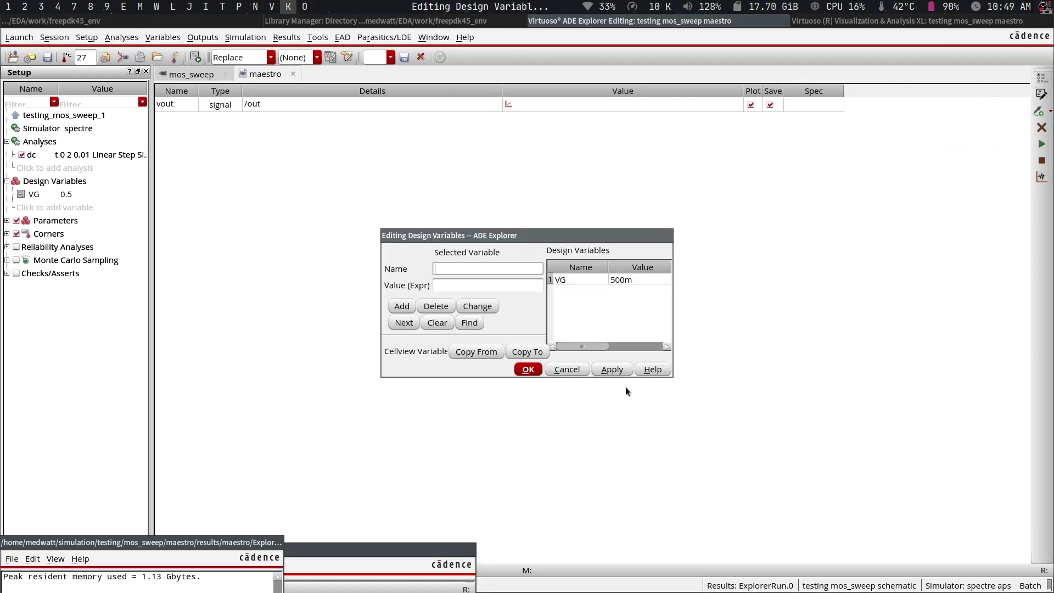
click(568, 370)
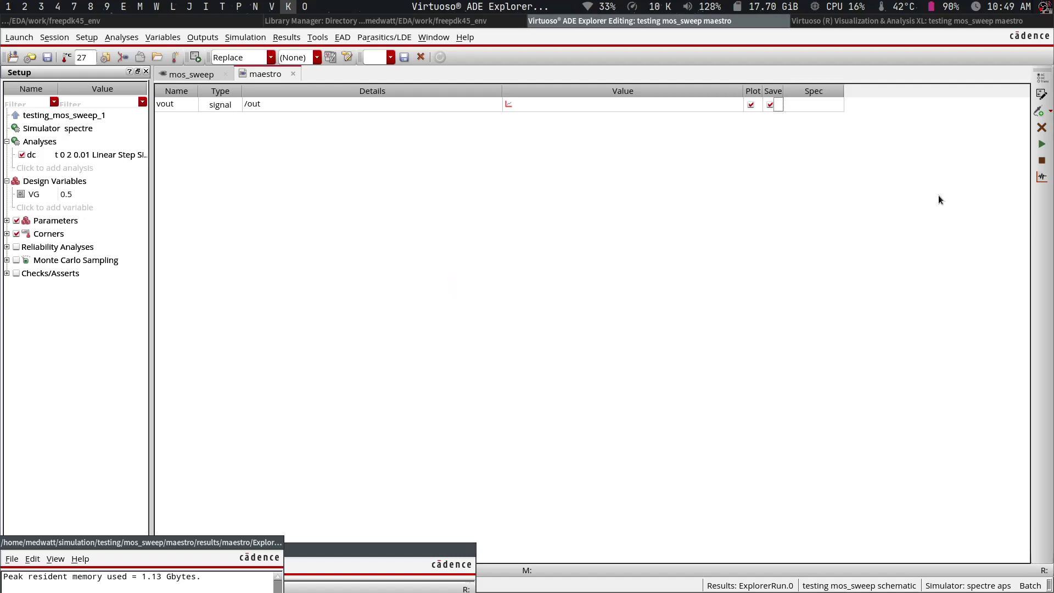
- Add an OP Parameters output and choose the NMOS transistor M0 in the schematic as its instance
click(1041, 111)
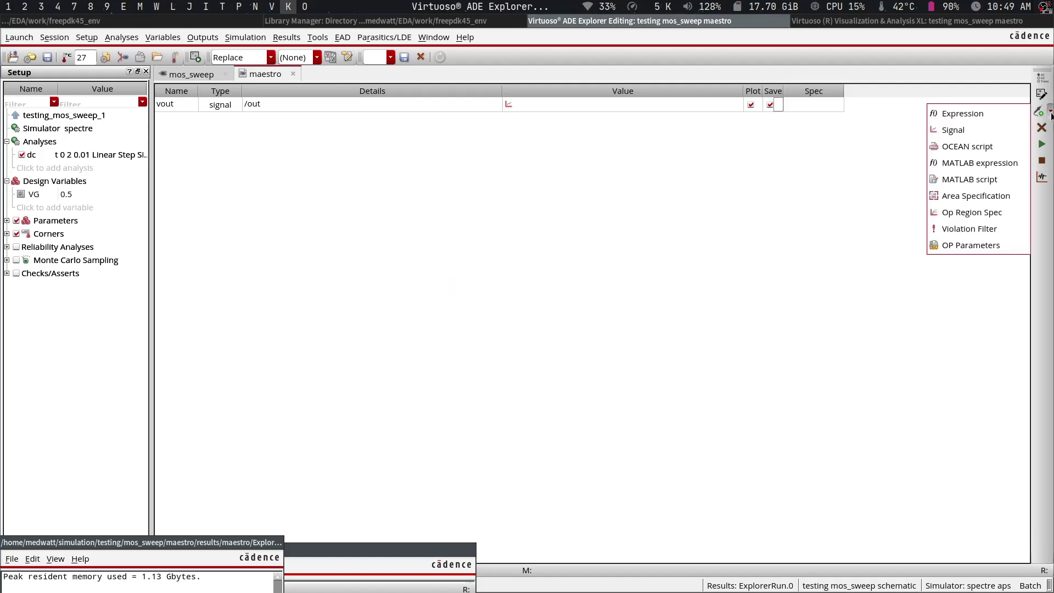
click(976, 242)
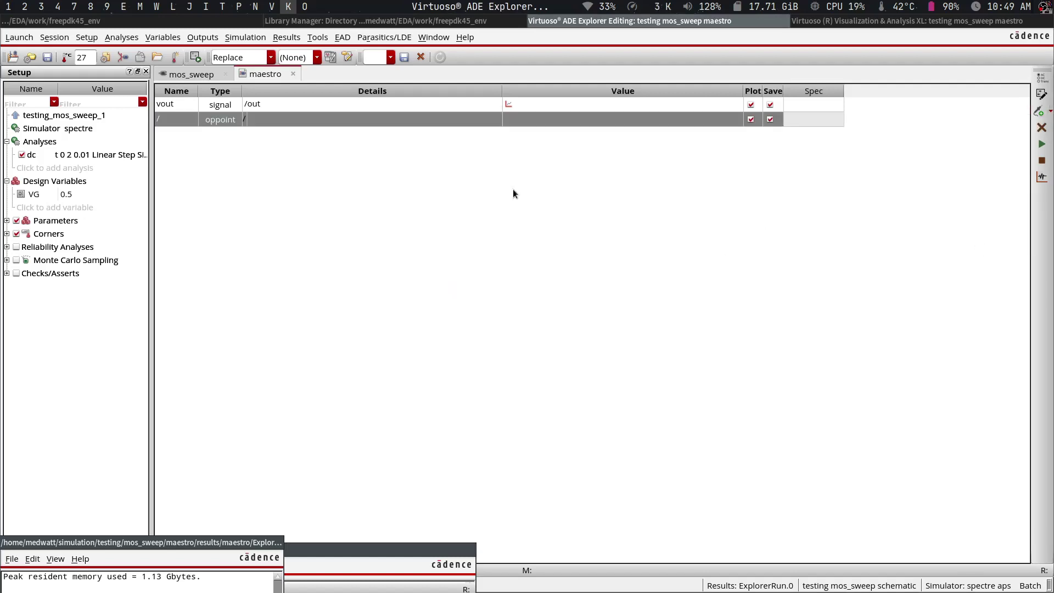
double_click(252, 120)
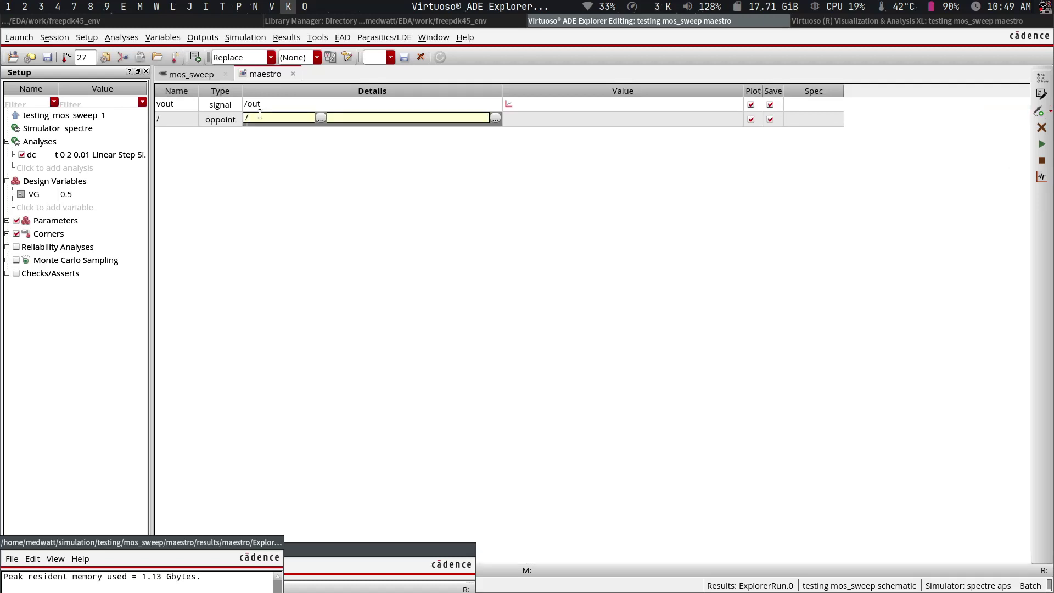
text(m)
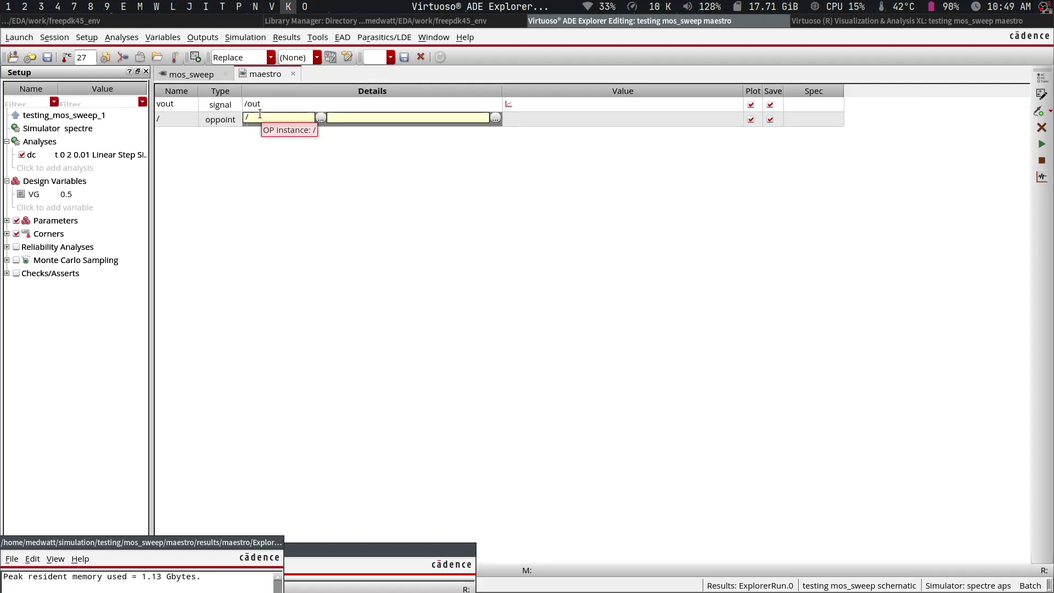
click(320, 118)
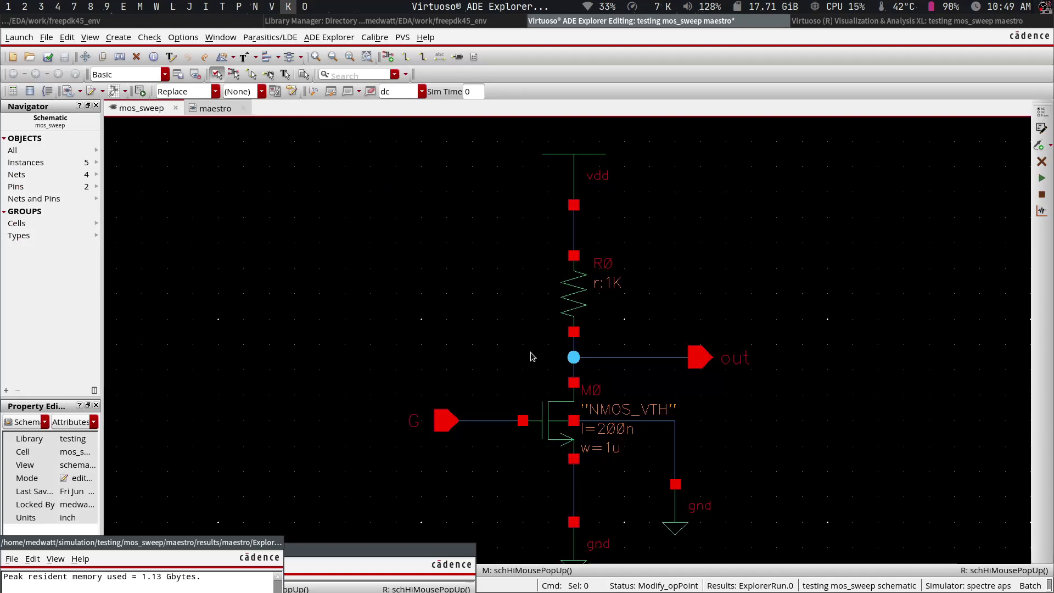
click(547, 423)
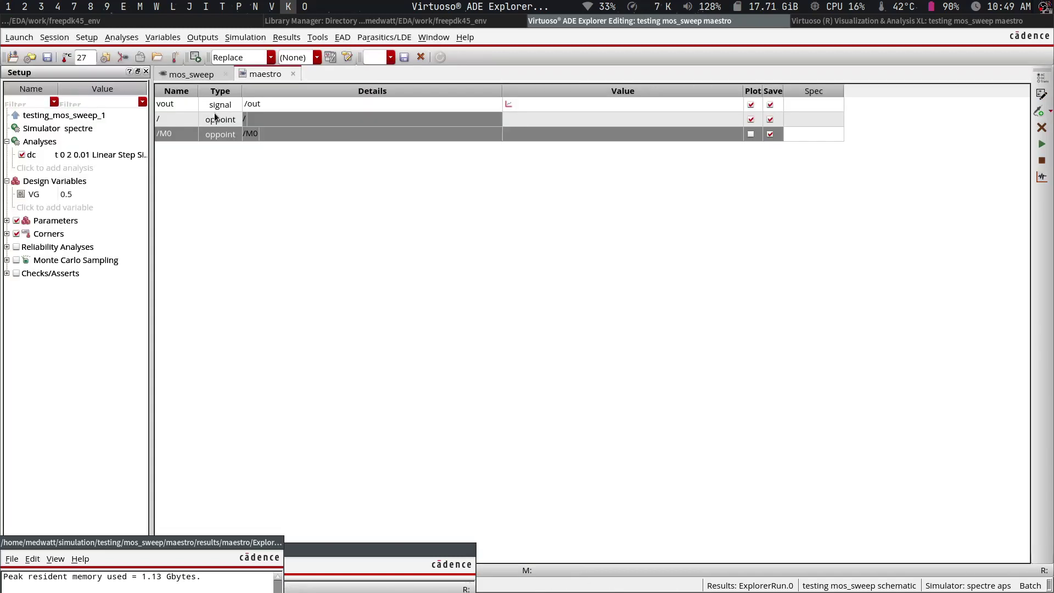
- Set the operating-point parameter of the /M0 output to gm and delete the empty oppoint output
click(356, 132)
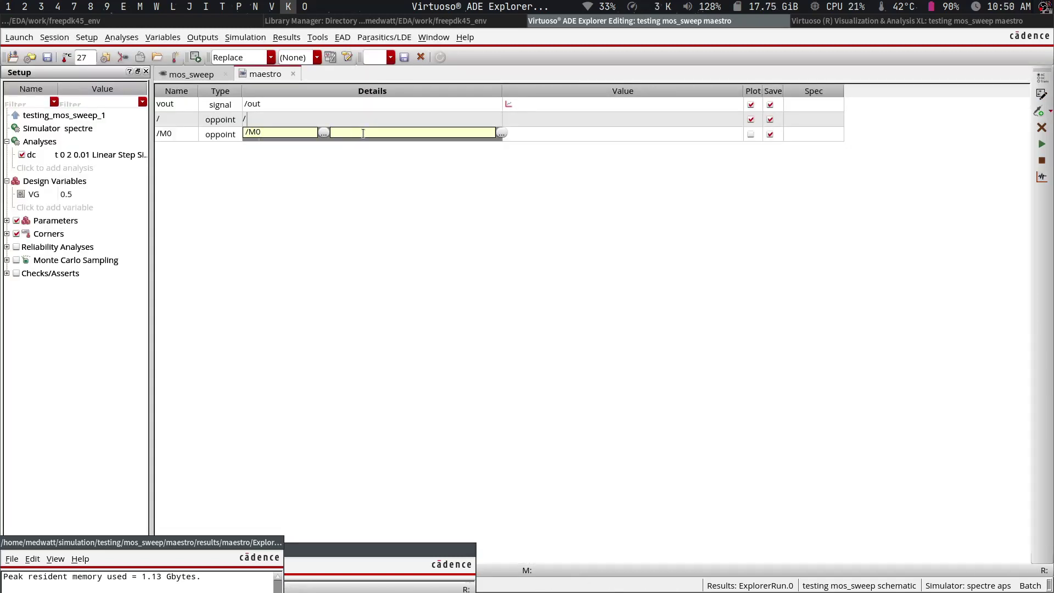
text(gm)
key(Return)
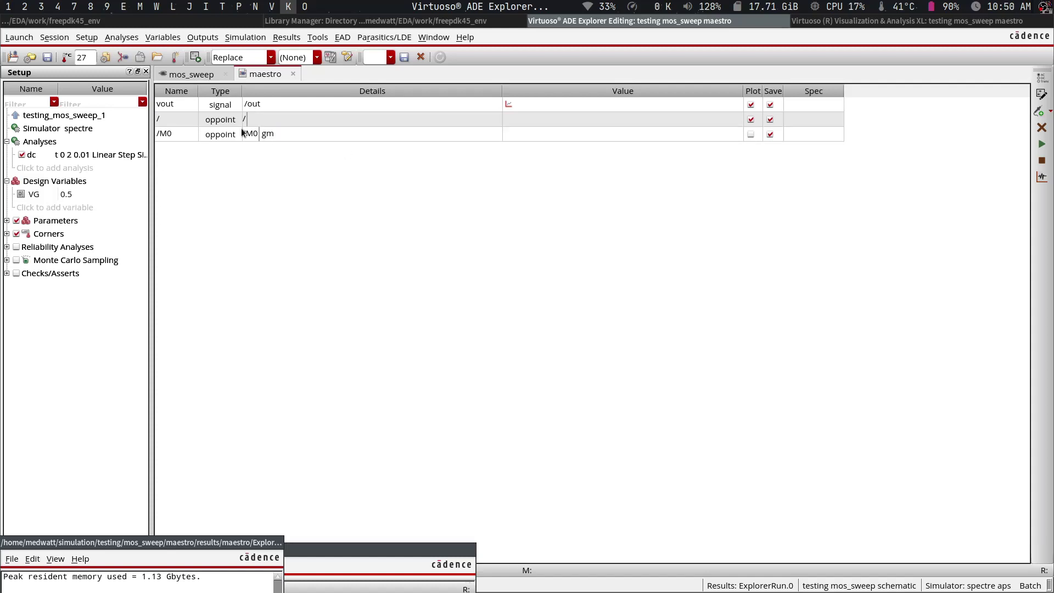
click(183, 121)
click(1041, 128)
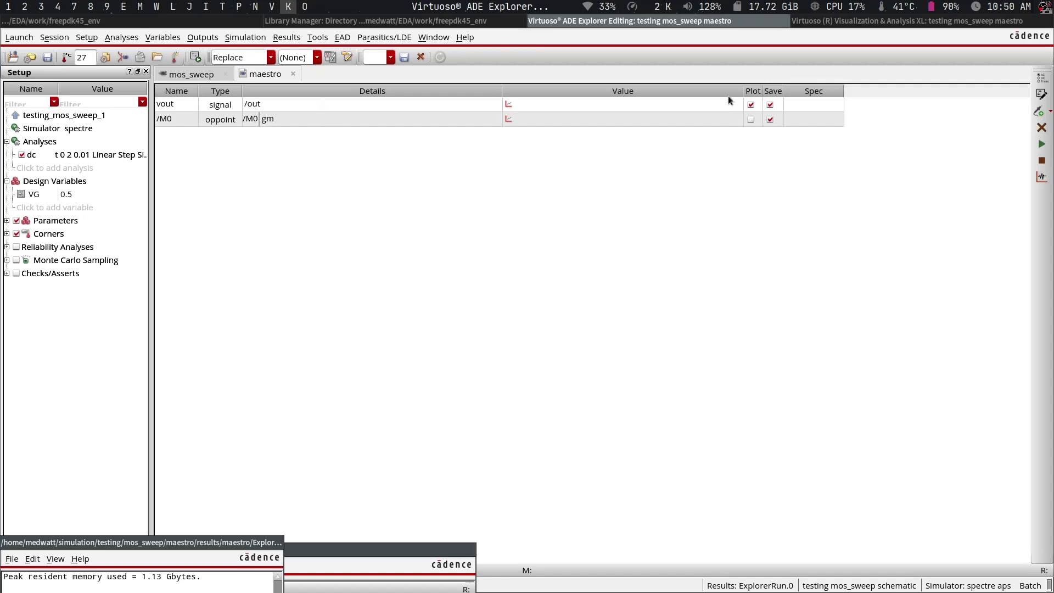
- Enable plotting for the /M0 gm output and rerun the simulation to view gm alongside /out
click(749, 119)
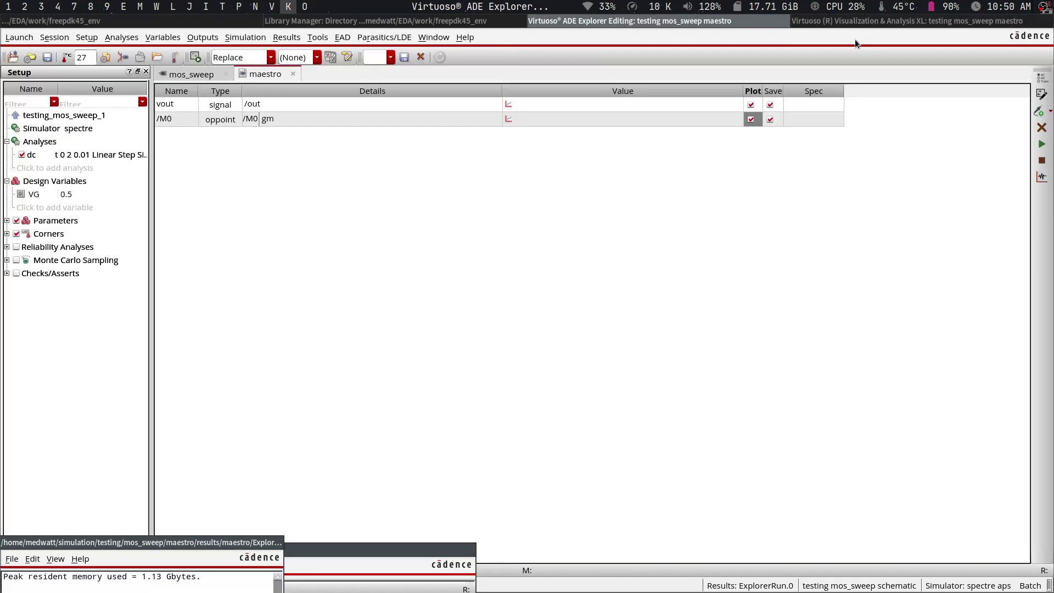
click(863, 19)
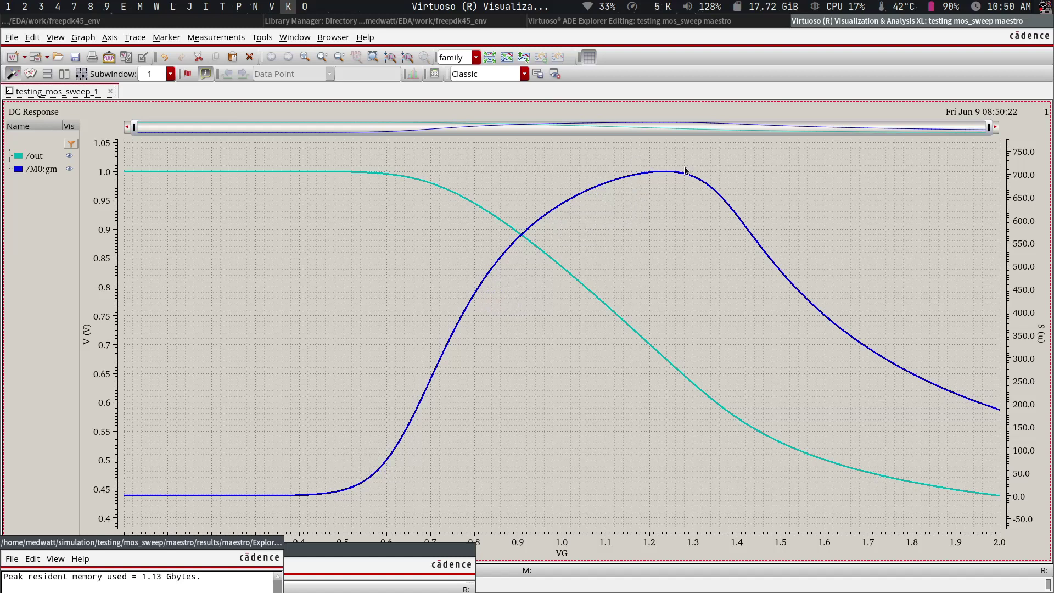
mouse_move(670, 171)
click(528, 21)
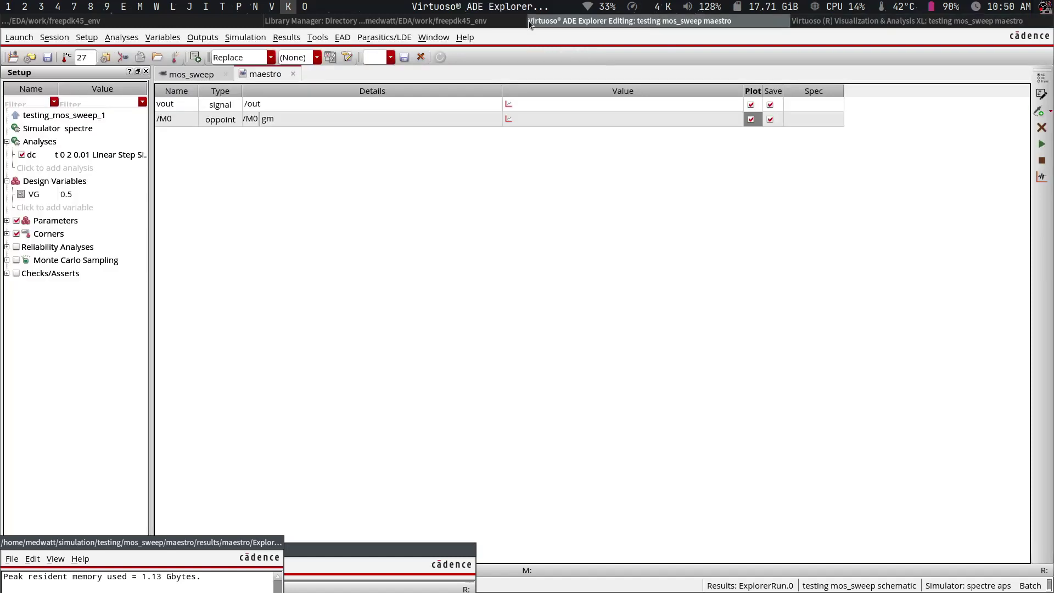